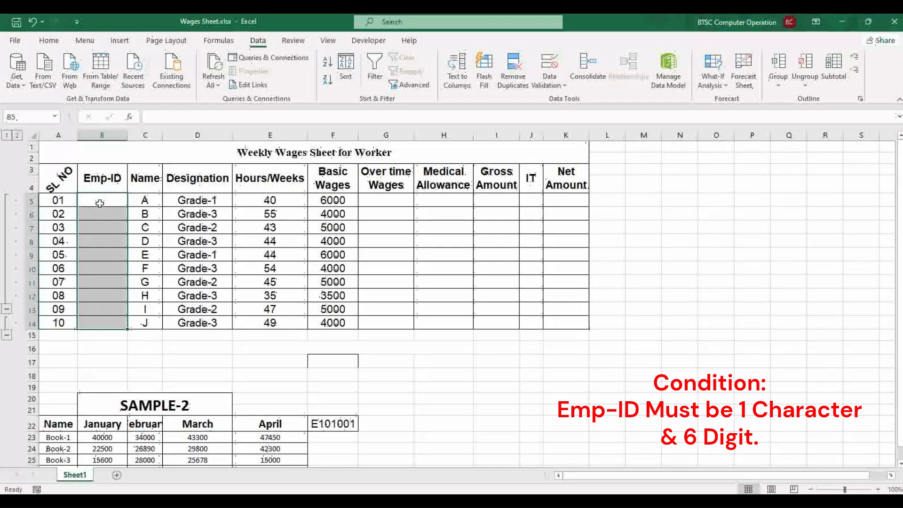
Clear the existing data validation rule from the Emp-ID cells B5:B14.
click(550, 66)
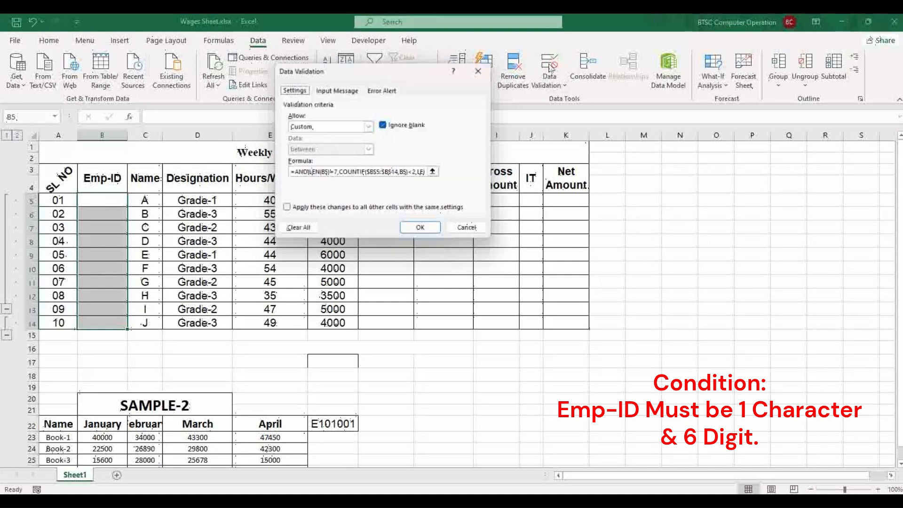
click(298, 228)
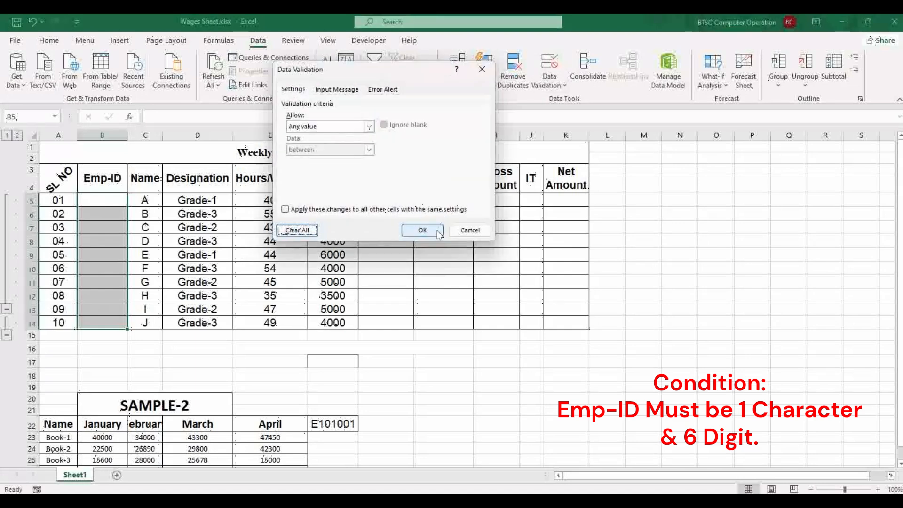
click(422, 230)
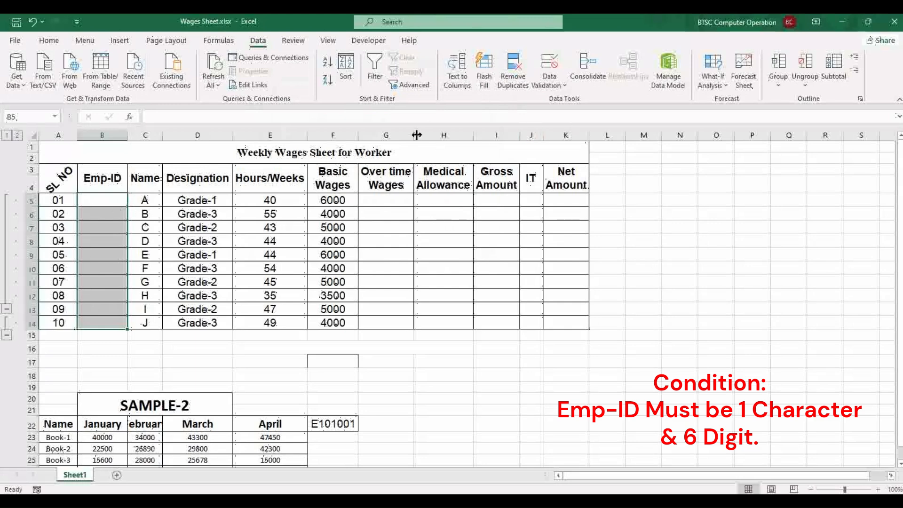
Create a custom validation rule for B5:B14, starting its formula with =AND(LEN(B5)=7, and the beginning of a COUNTIF condition.
click(551, 64)
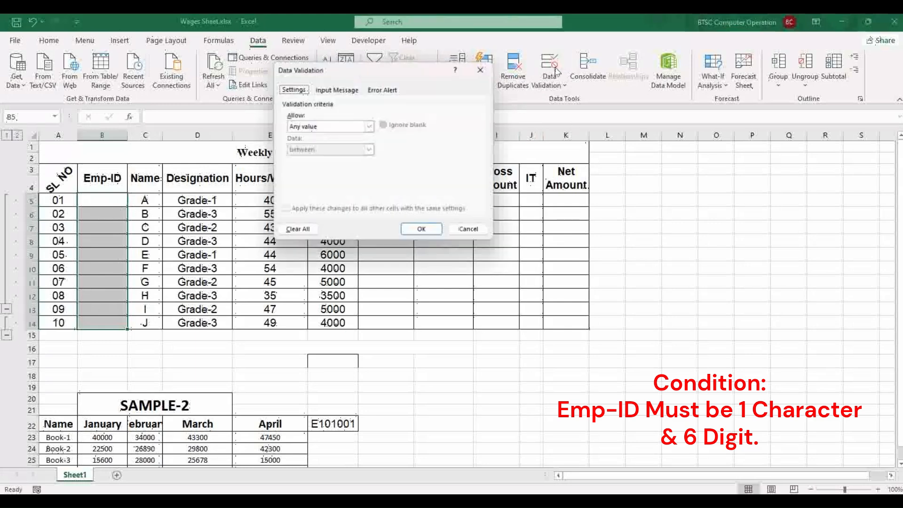
click(369, 126)
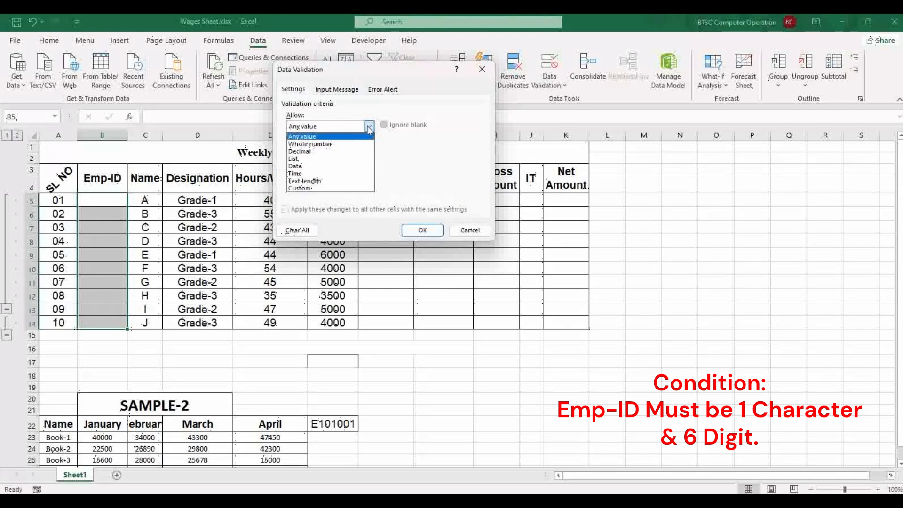
click(330, 189)
click(314, 172)
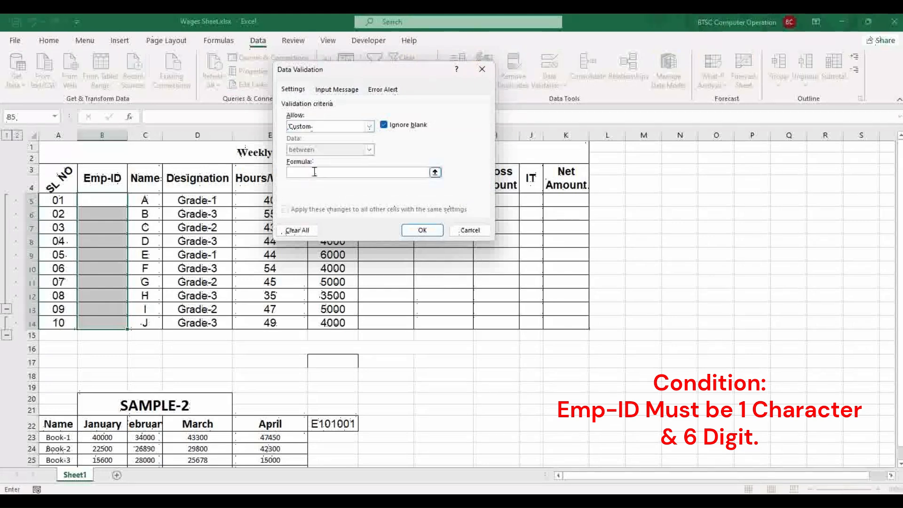
text(=AND(LEN()
click(98, 196)
text()=7,COUNT)
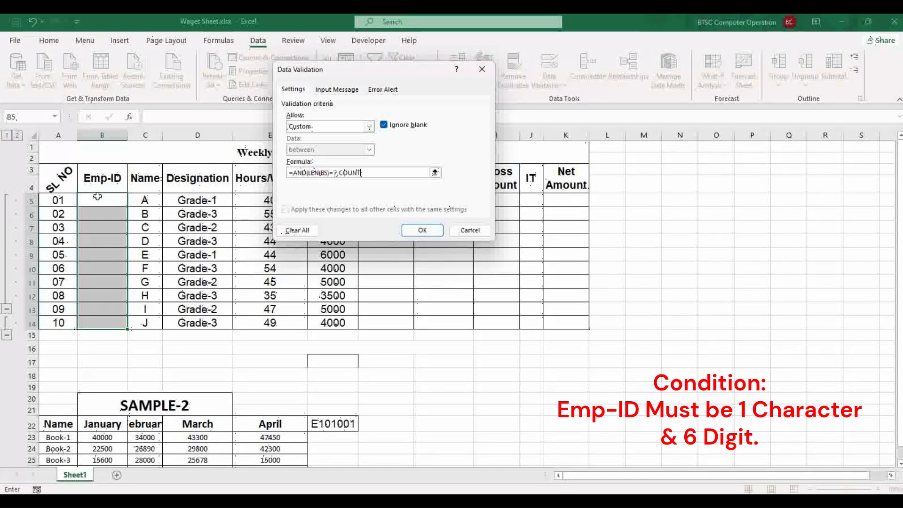
Complete the uniqueness condition in the validation formula as COUNTIF($B$5:$B$14,B5)<2.
text(IF()
drag(98, 196, 89, 324)
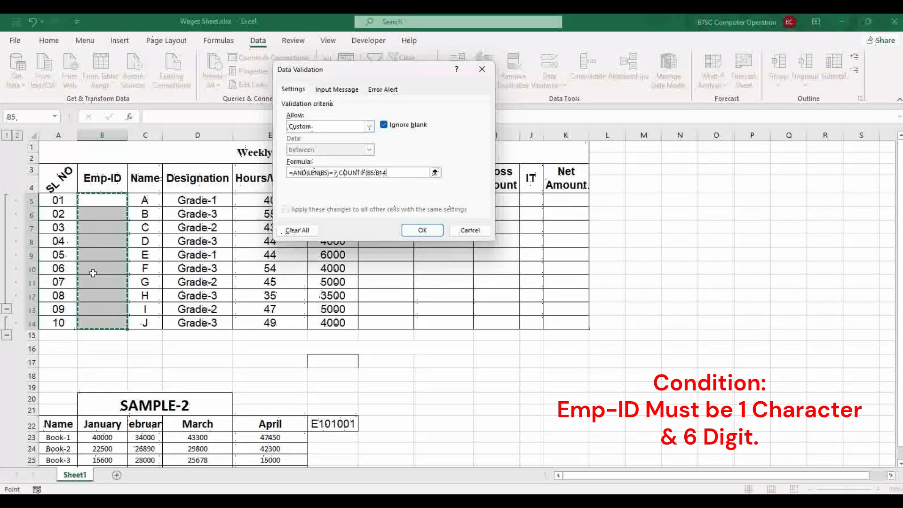
key(F4)
text(,)
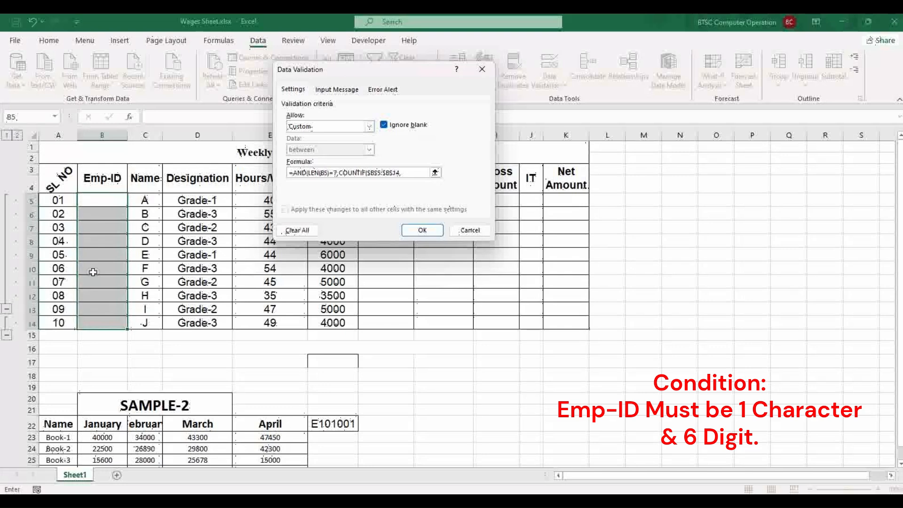
click(116, 197)
text()<2,)
Add the first-letter condition LEFT(B5,1)="E" to the validation formula.
text(LEF)
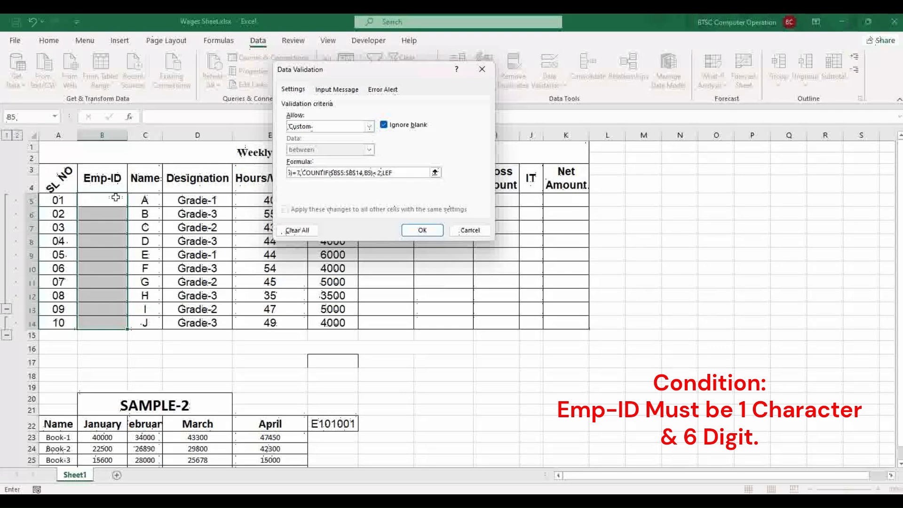
text(T()
click(116, 197)
text(,1)
text()="E")
text(,)
Finish the validation formula with ISNUMBER(VALUE(RIGHT(B5,6)))) and apply the rule.
text(IS)
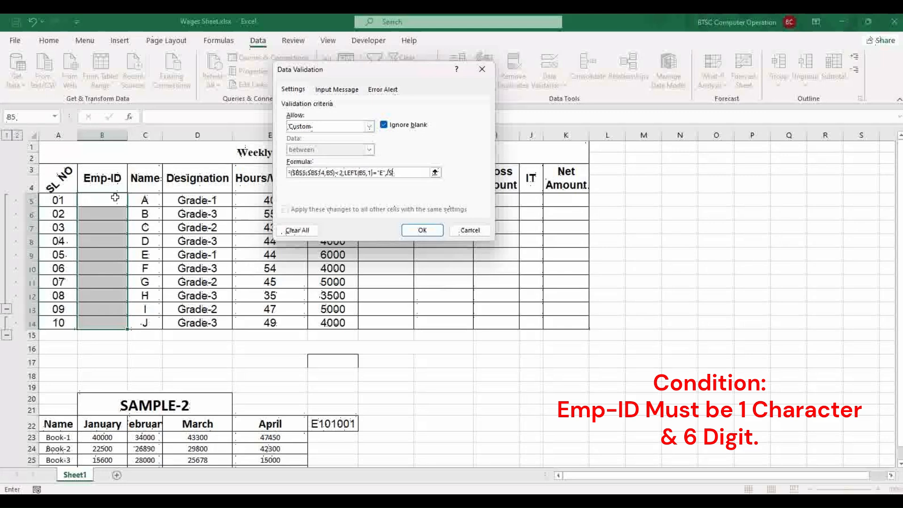
text(NUMBER(VALUE)
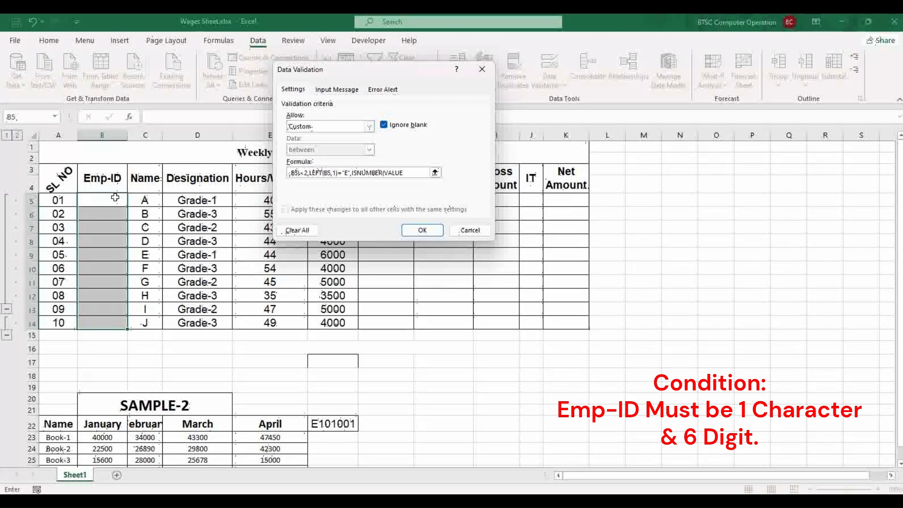
text(()
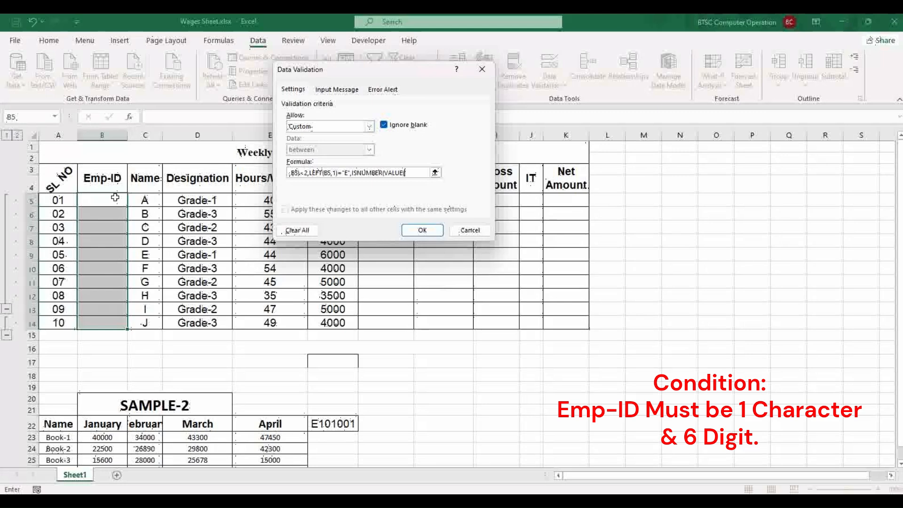
text(RIGHT()
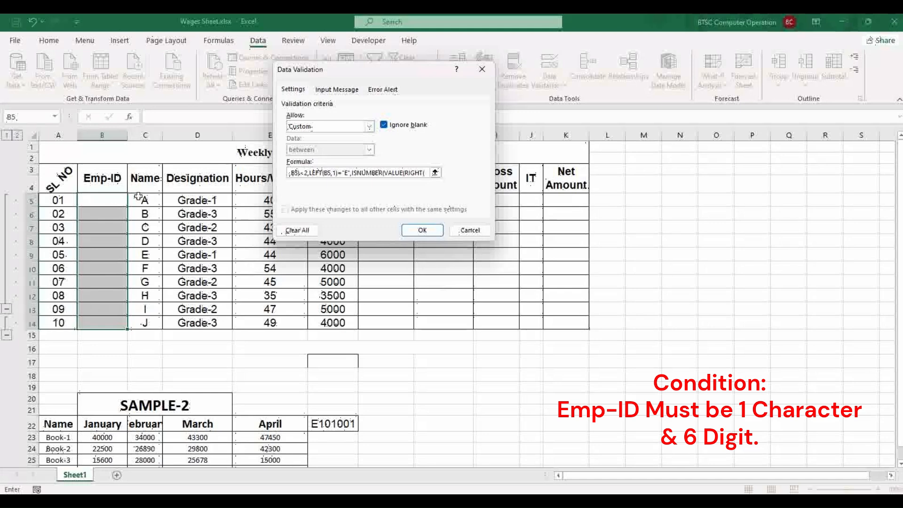
click(96, 203)
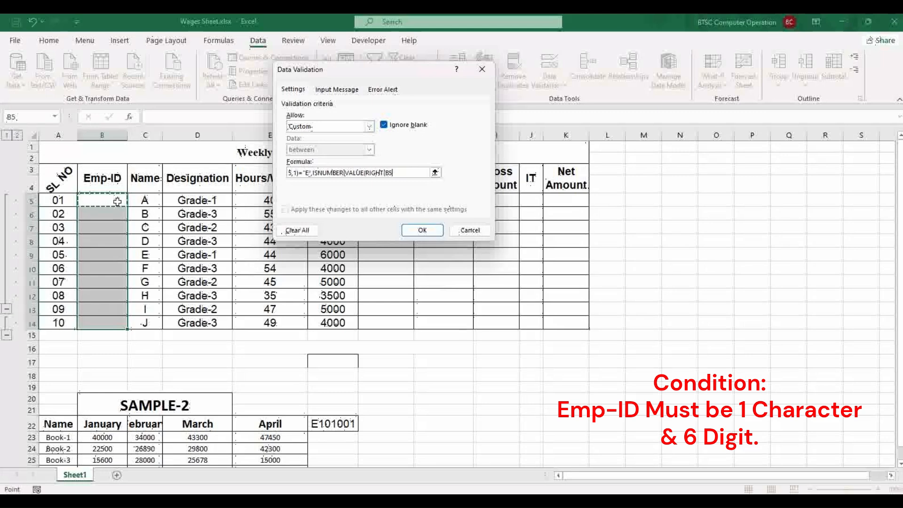
text(,6)
key(Return)
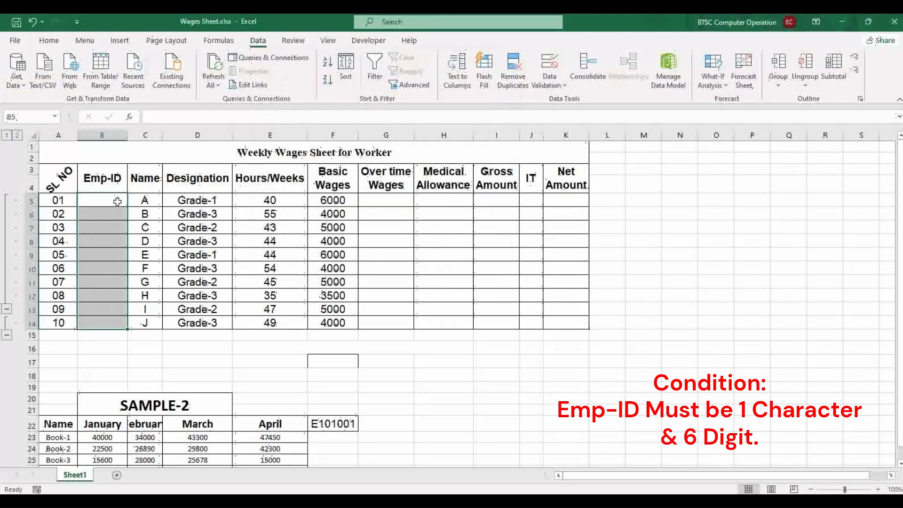
Try to enter an employee ID made of V and six digits in cell B5.
text(V123456)
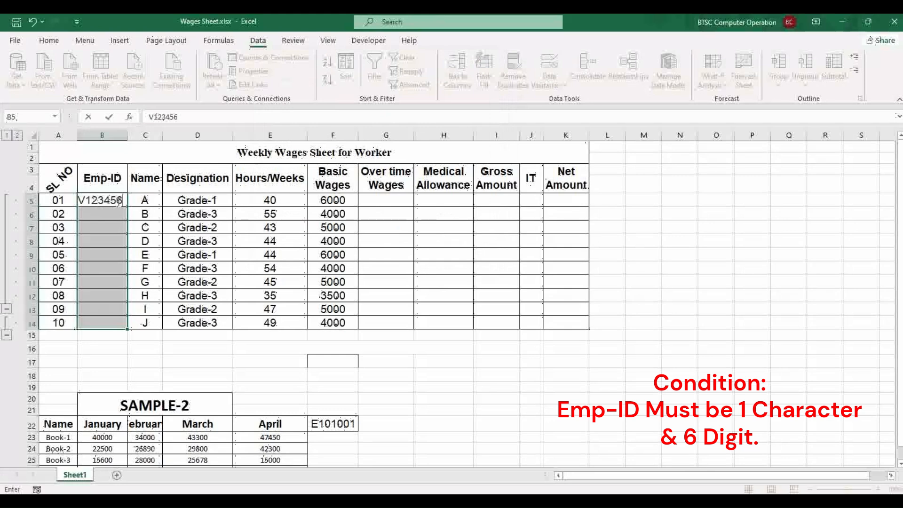
key(Return)
key(Return)
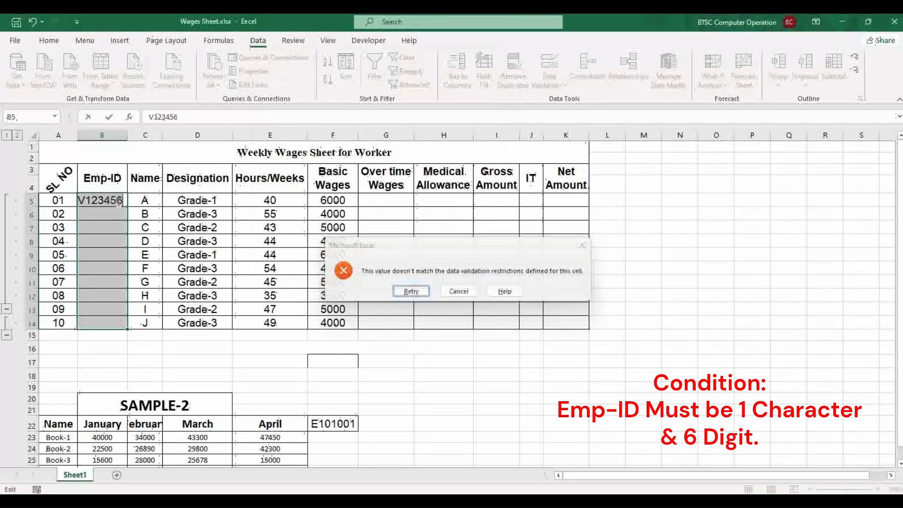
Change the first letter of the employee ID in B5 to E and commit the entry.
click(84, 200)
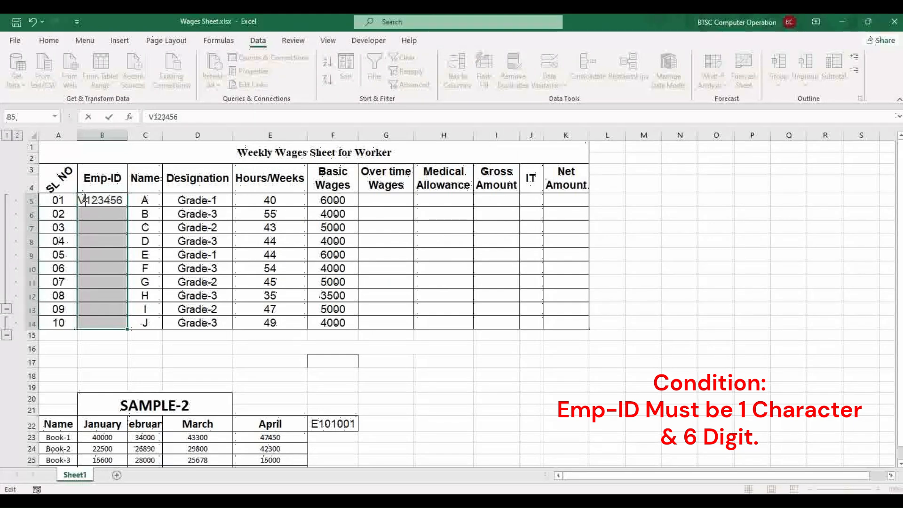
key(BackSpace)
text(E)
key(Return)
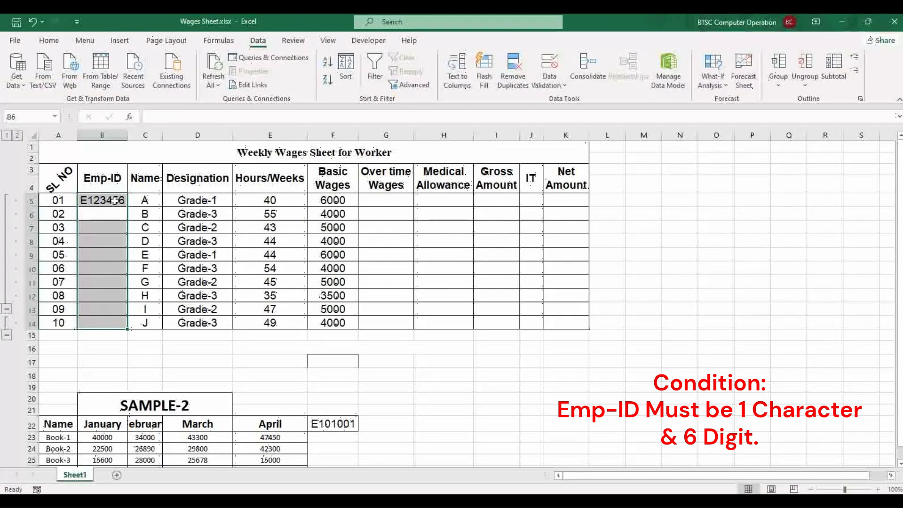
Review the custom validation formula applied to cell B5 in its data validation settings.
click(100, 227)
click(96, 203)
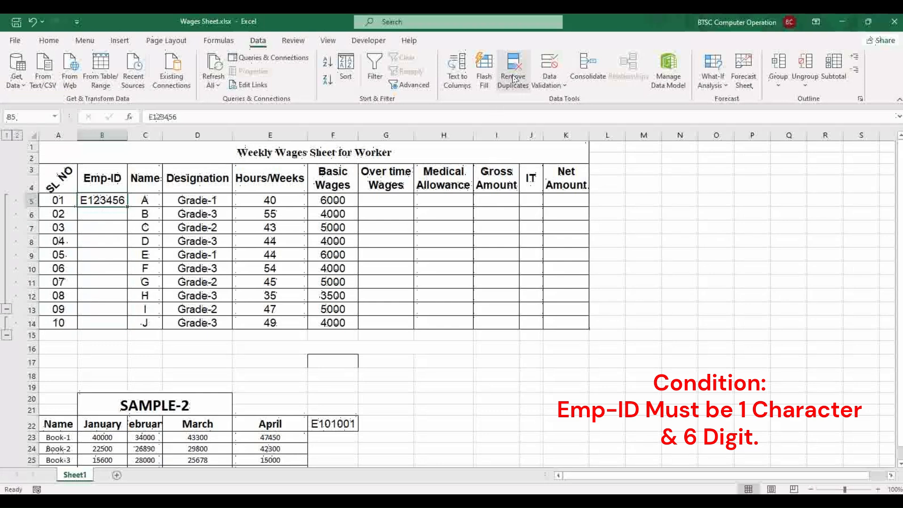
click(549, 65)
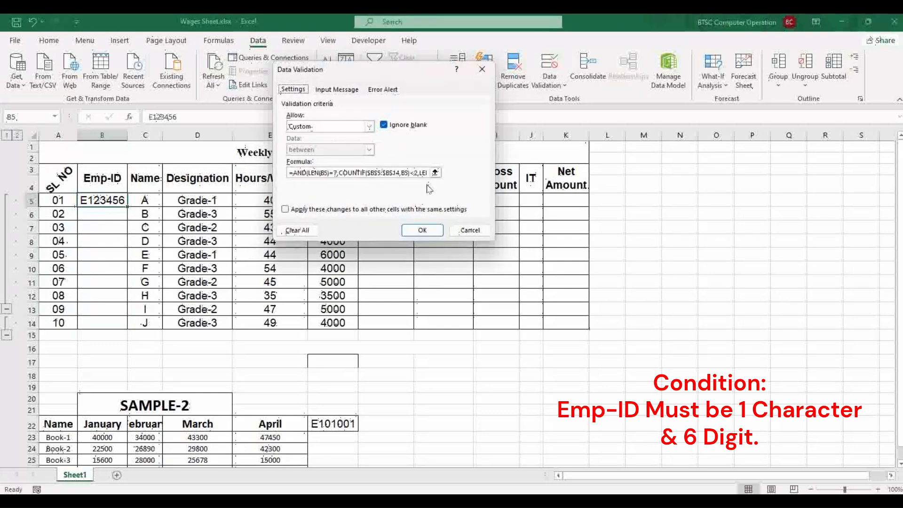
click(435, 172)
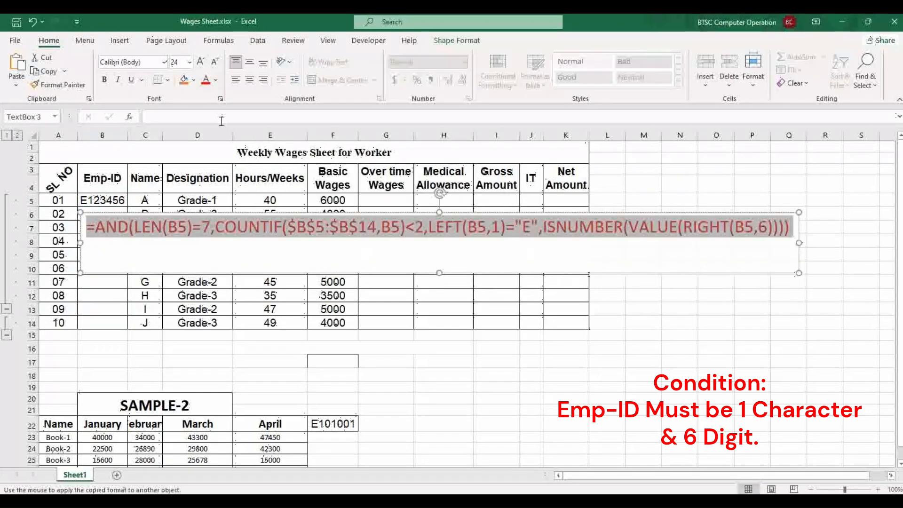
Apply the copied black text format to AND(LEN(B5)=7,COUNTIF($B$5:$B$14,B5)<2 and to LEFT in the formula text box.
click(204, 247)
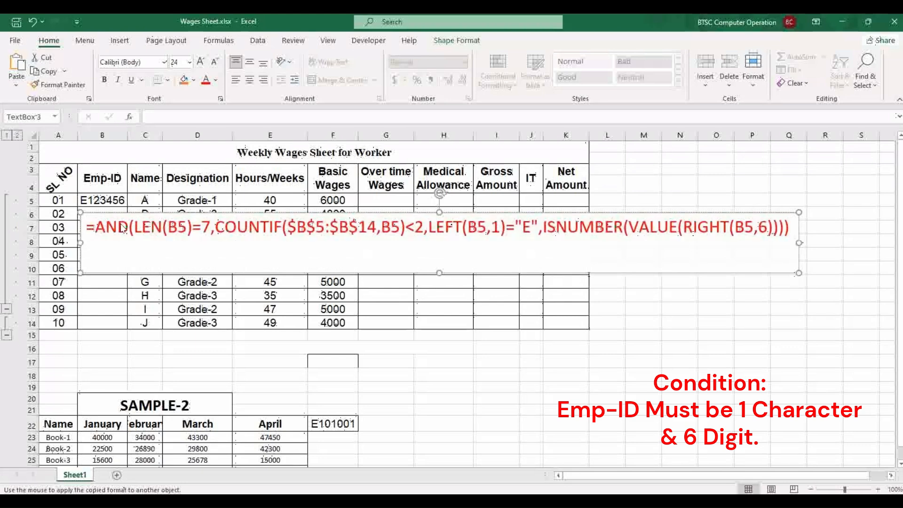
click(105, 233)
click(143, 232)
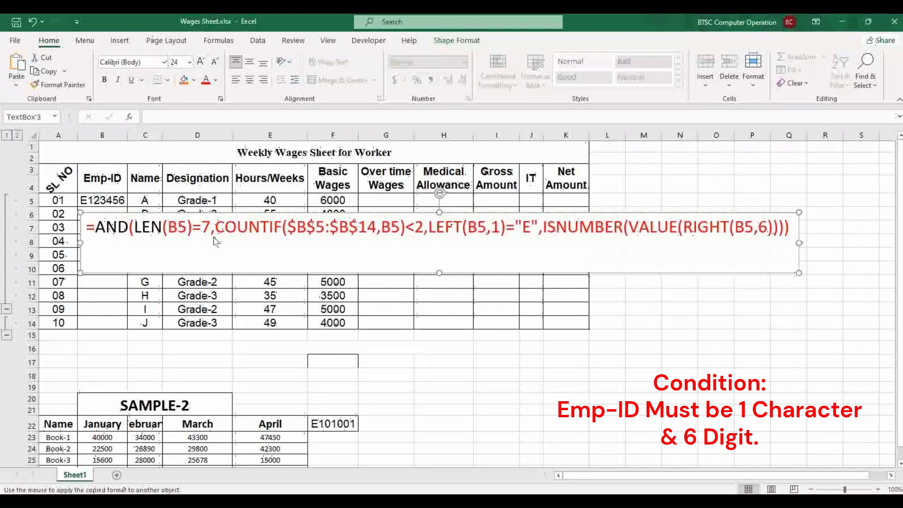
click(428, 231)
drag(423, 230, 96, 233)
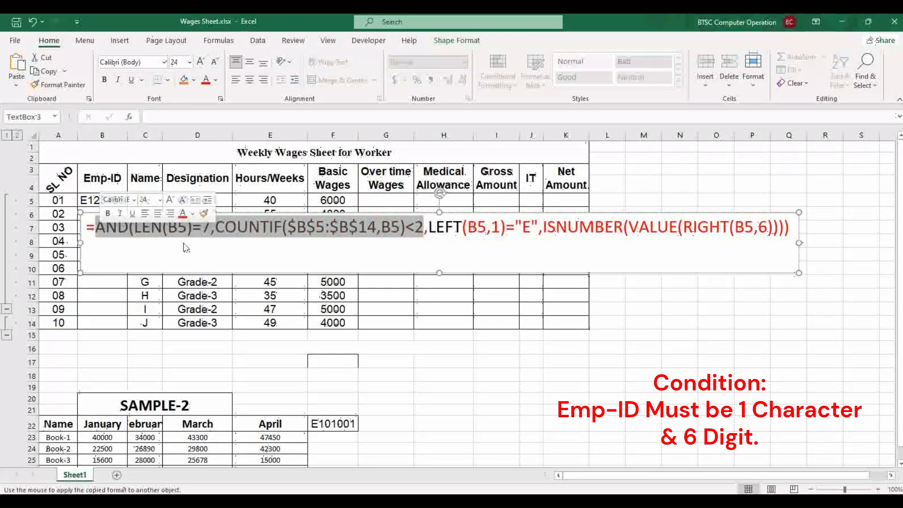
click(424, 232)
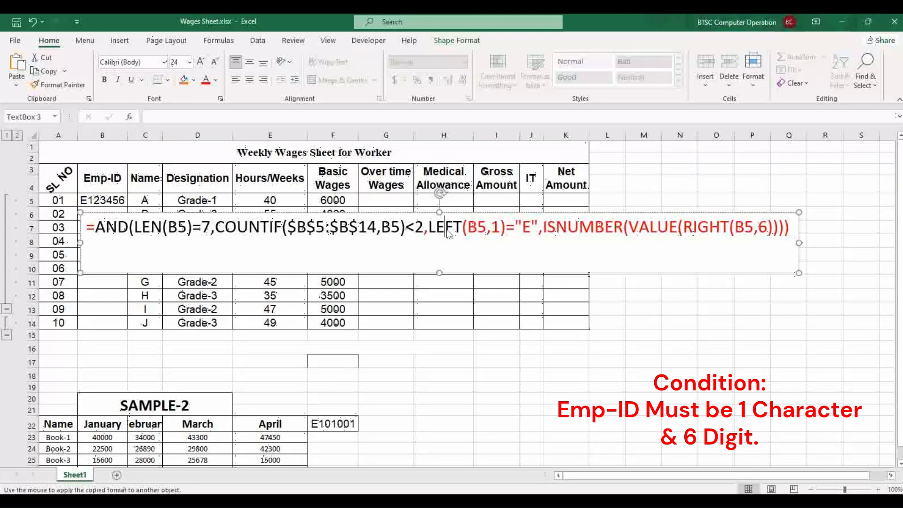
Apply the copied black format to the rest of LEFT(B5,1) and the following equals sign and opening quote.
click(477, 230)
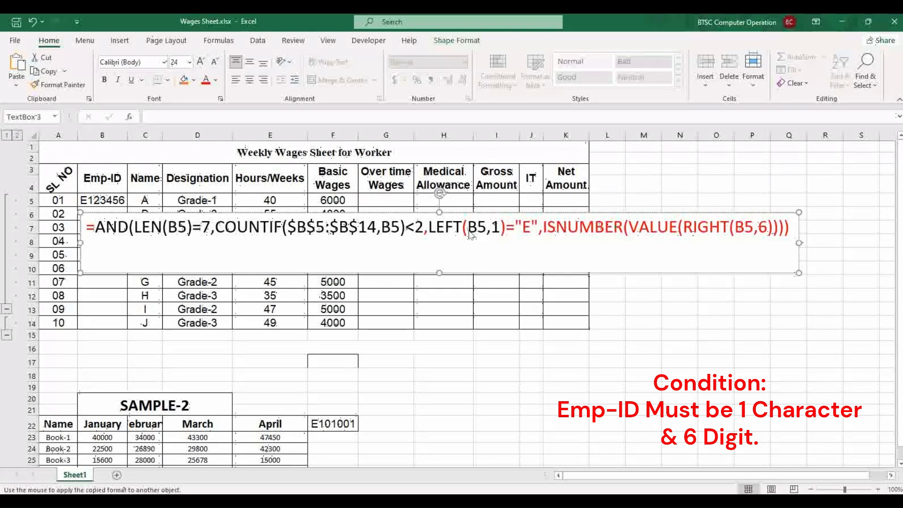
double_click(499, 236)
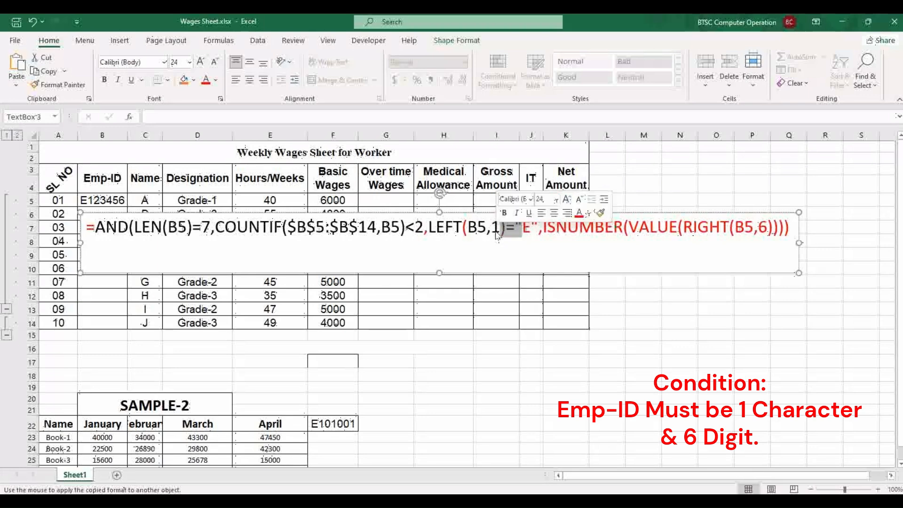
click(497, 235)
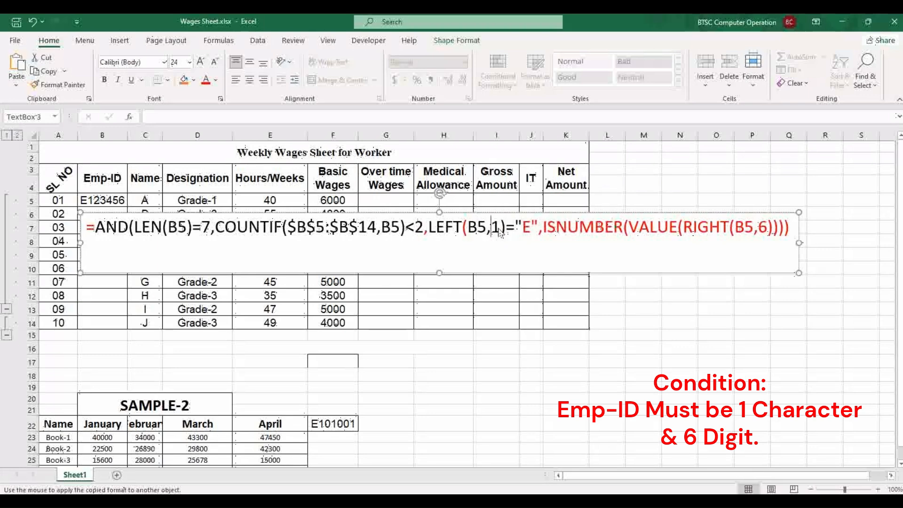
drag(500, 235, 428, 234)
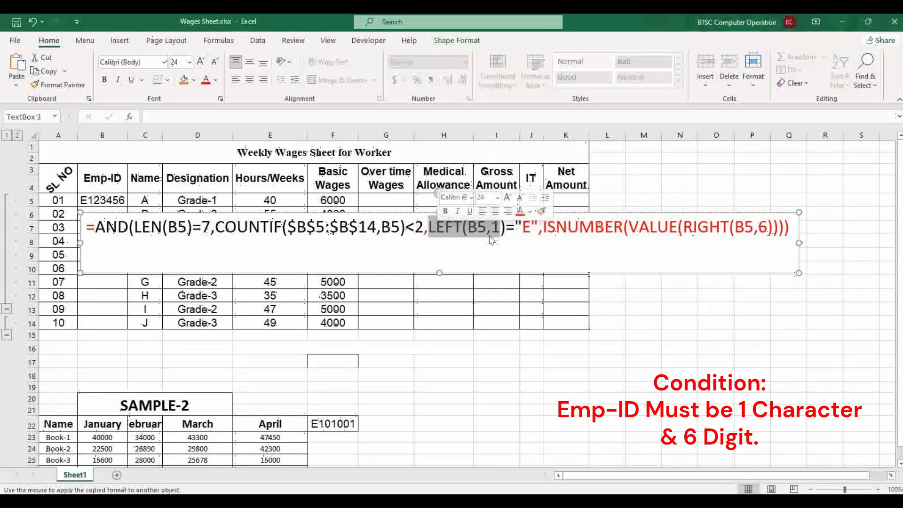
Apply the copied black format to the letter E, ISNUMBER and VALUE in the formula text box.
double_click(527, 233)
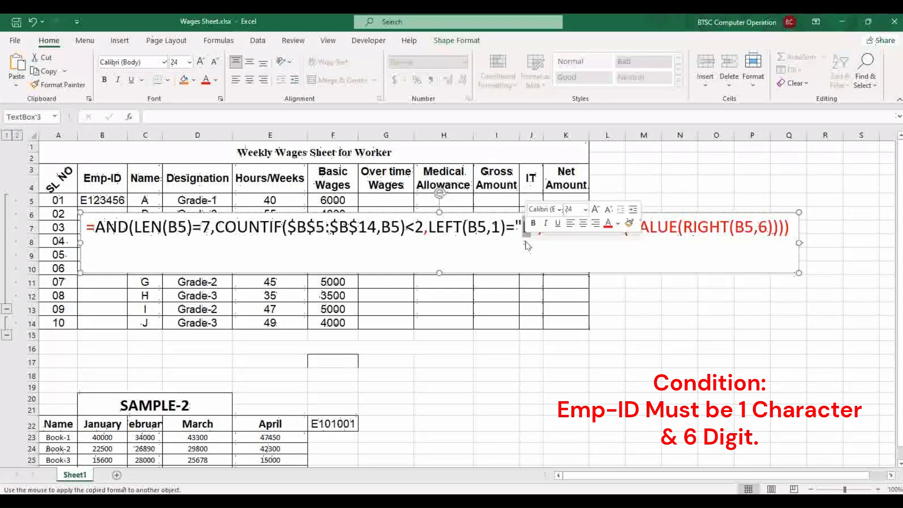
click(525, 242)
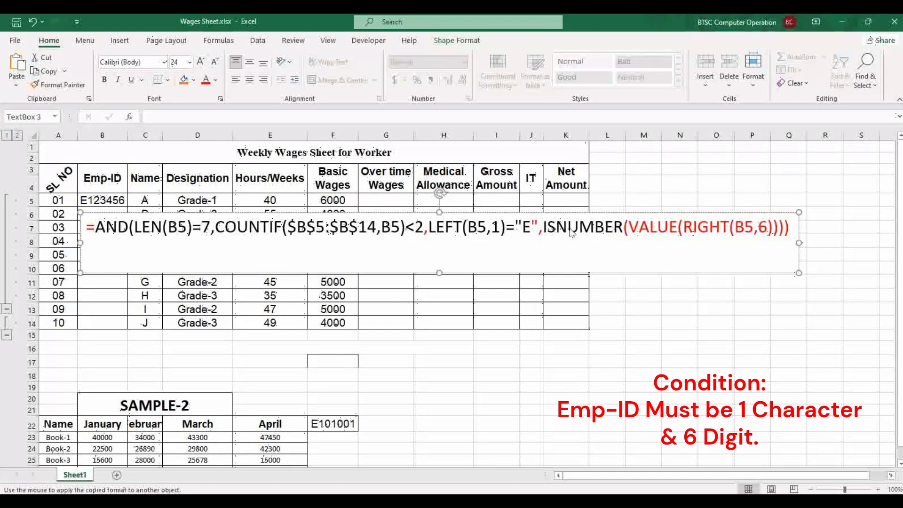
drag(556, 232, 620, 228)
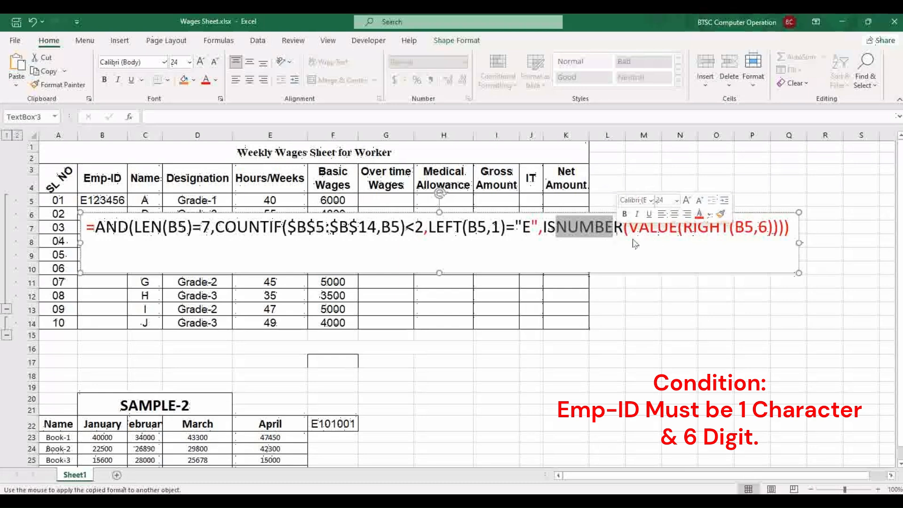
click(639, 233)
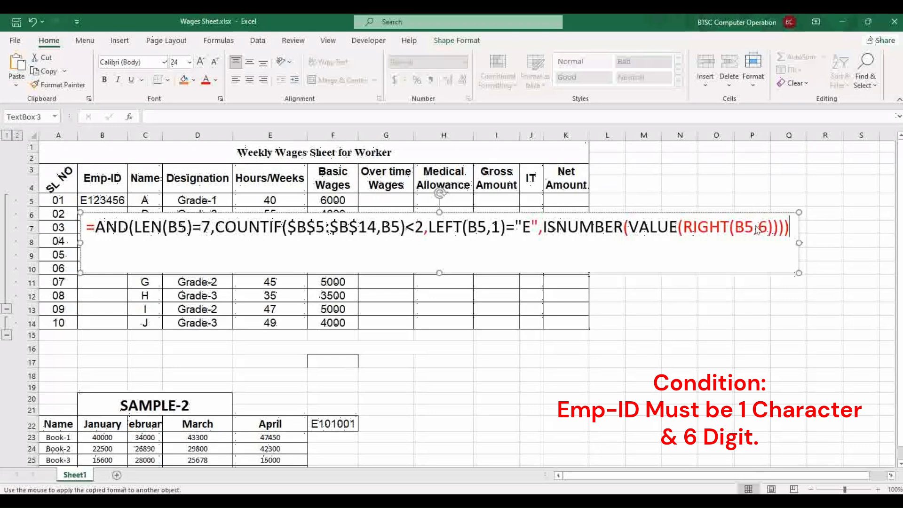
Apply the copied black format to RIGHT, B5,6 and the remaining red parentheses and quote from LEFT to the formula's end.
double_click(710, 228)
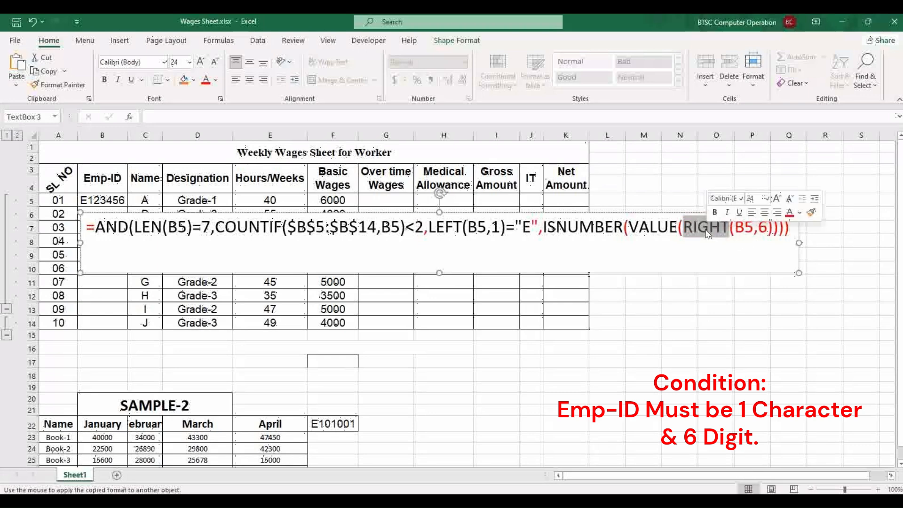
click(594, 230)
click(650, 228)
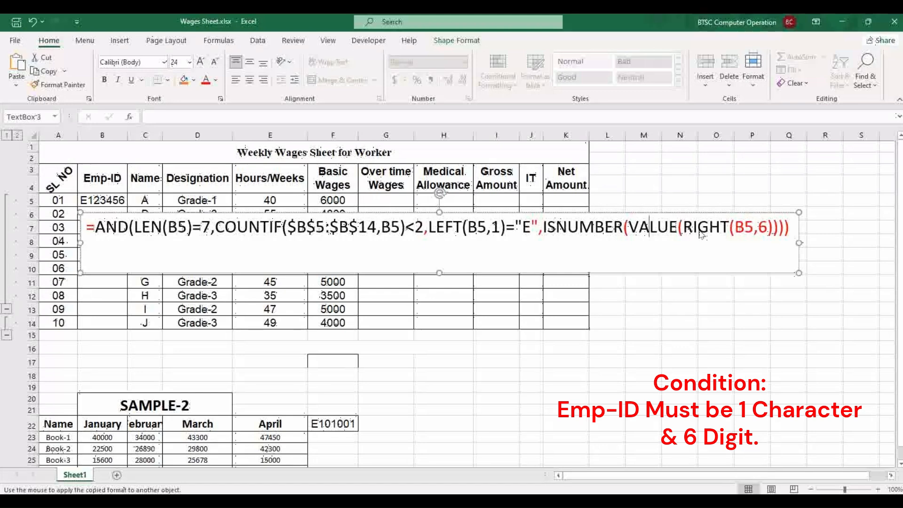
click(746, 233)
click(763, 233)
drag(428, 225, 790, 242)
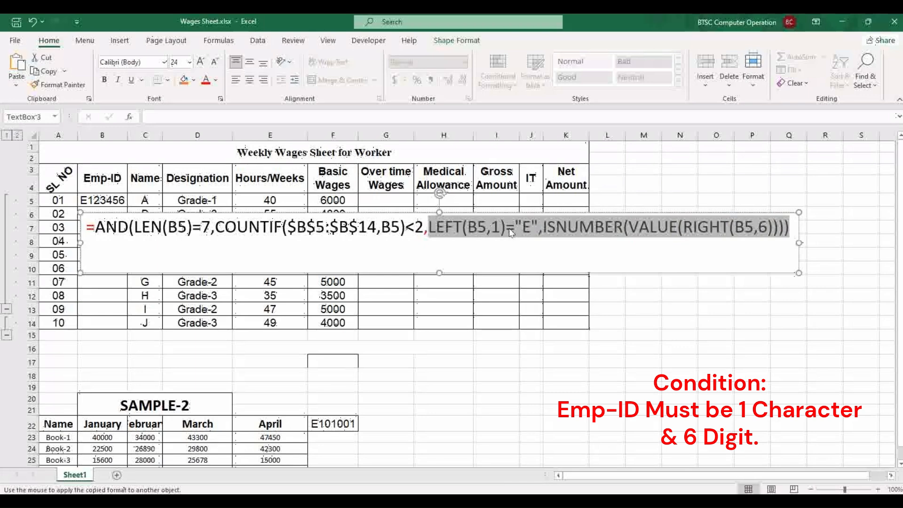
Examine the ISNUMBER(VALUE(RIGHT(B5,6))) part of the formula in the text box.
click(532, 231)
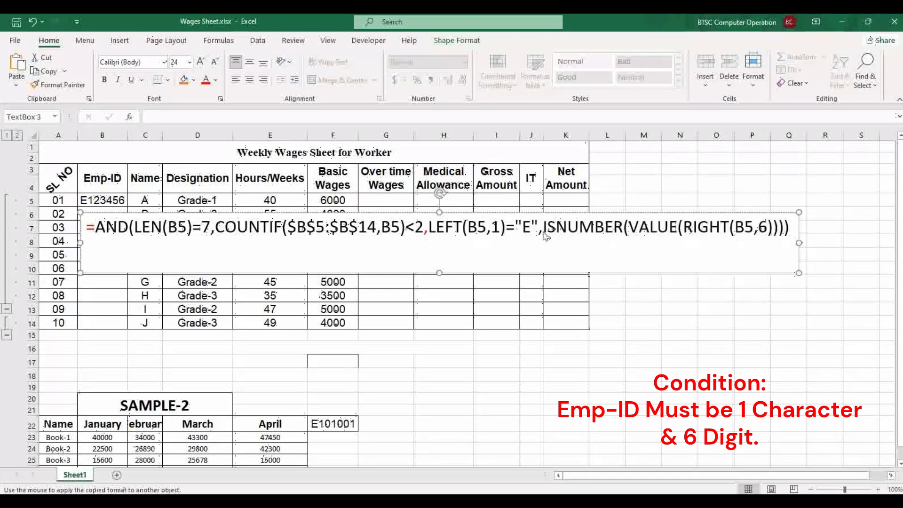
drag(543, 231, 771, 241)
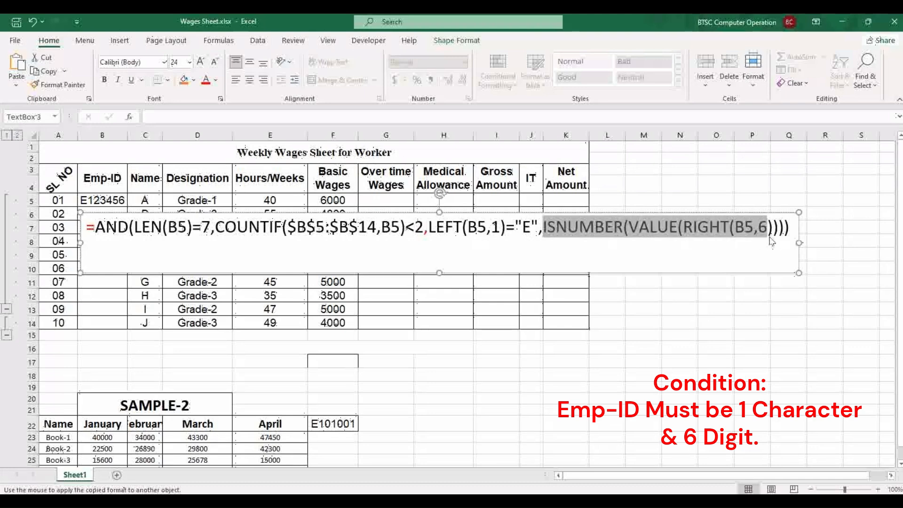
click(652, 232)
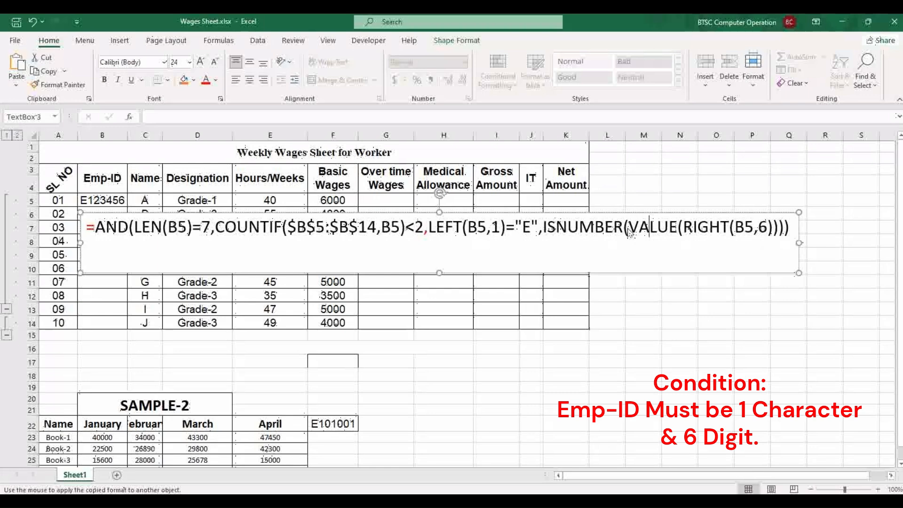
drag(634, 230, 736, 239)
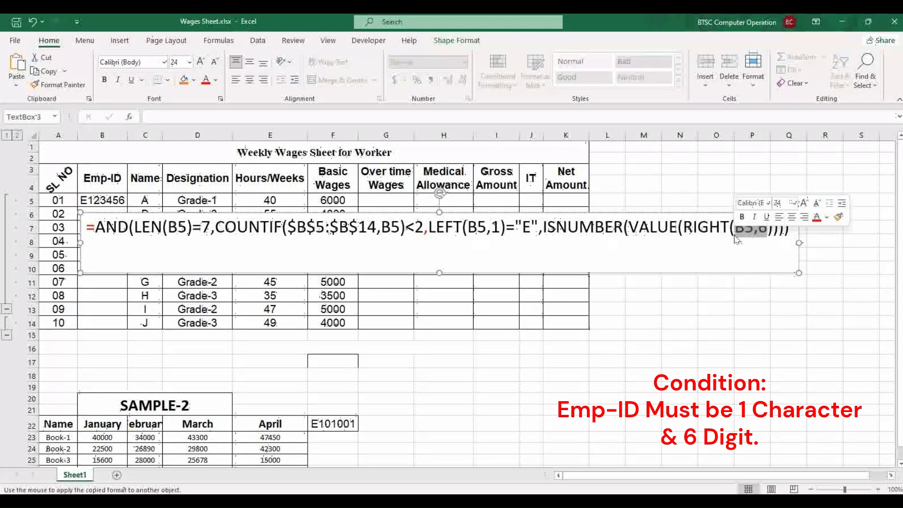
click(640, 254)
Try to replace the fourth digit of the Emp-ID in cell B5 with the letter R, and cancel the entry.
click(118, 203)
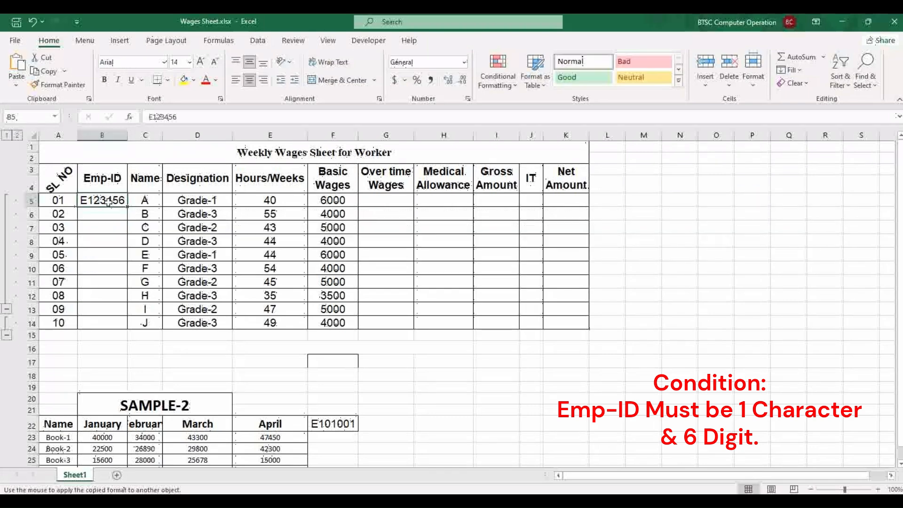
double_click(109, 202)
key(BackSpace)
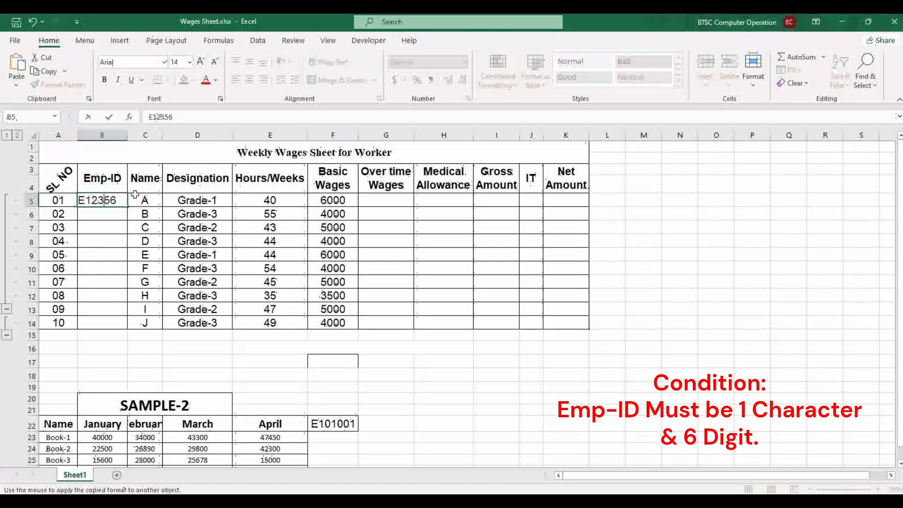
text(R)
key(Return)
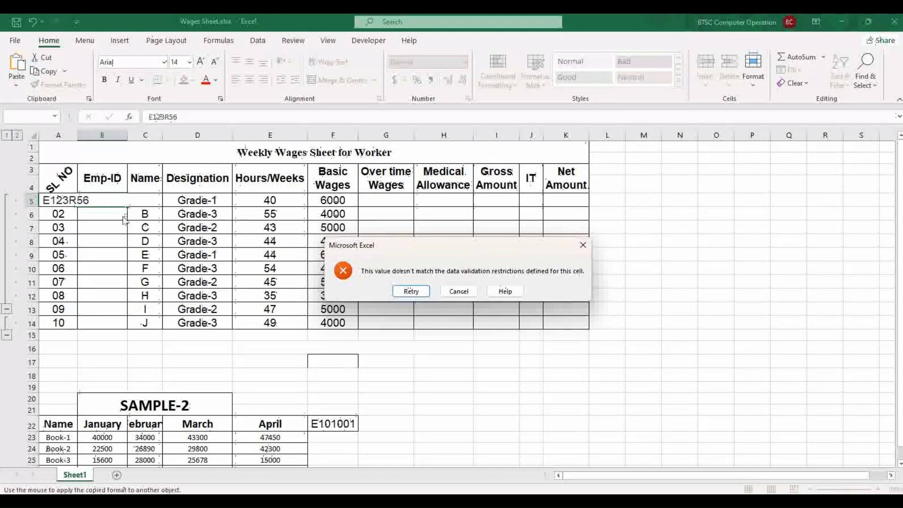
click(458, 291)
Try to enter an Emp-ID made of E and eight digits in cell B6, and cancel the entry.
click(91, 211)
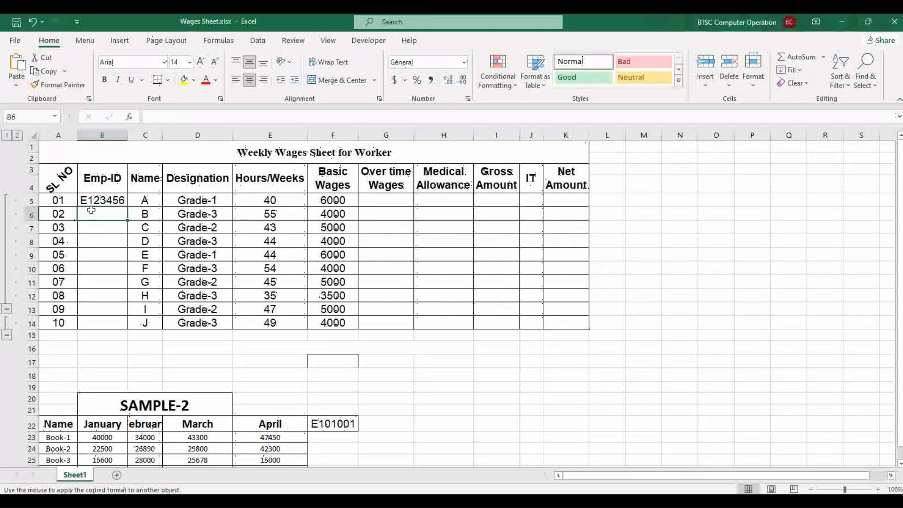
text(E)
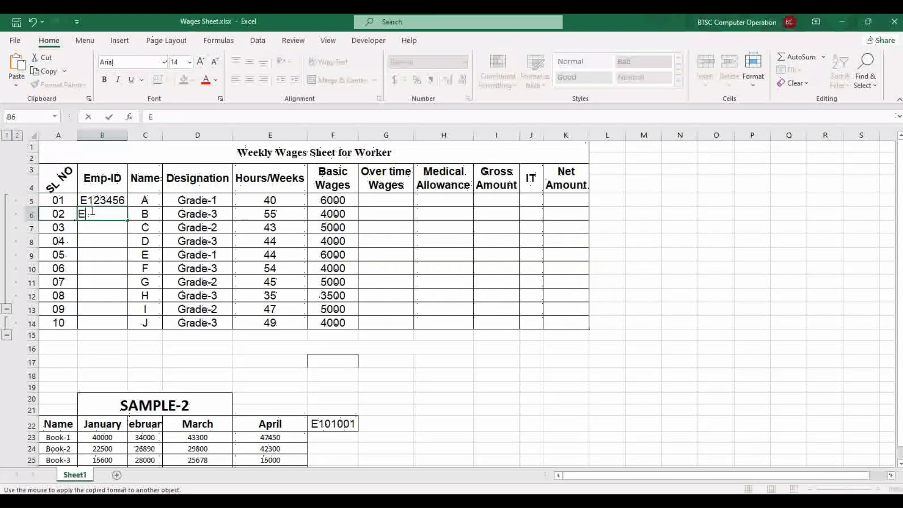
text(12345678)
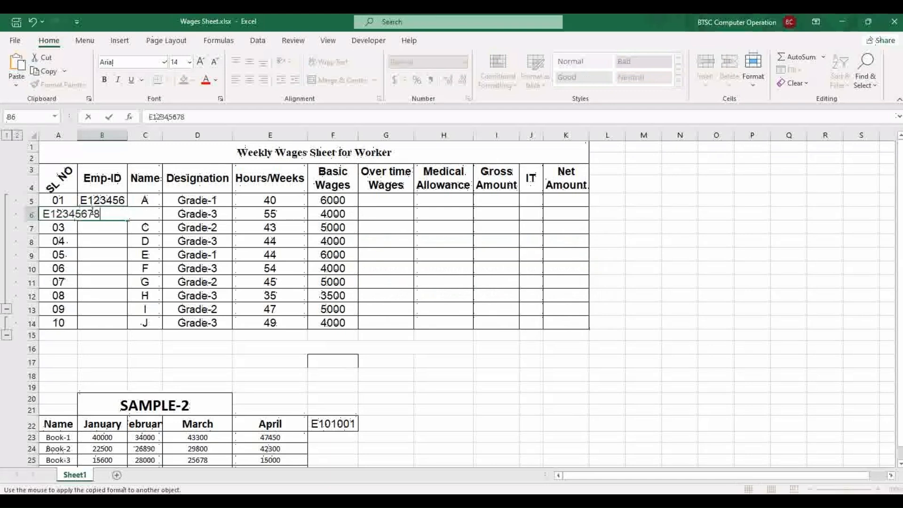
key(Return)
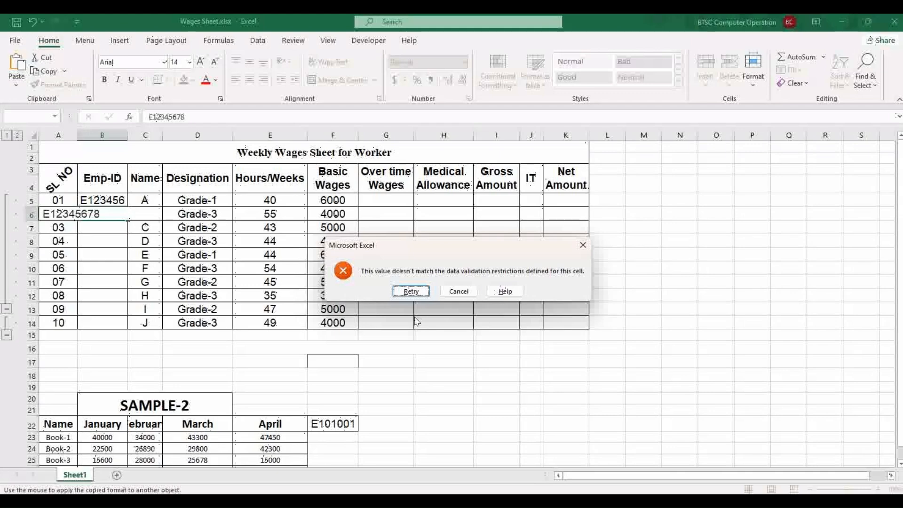
click(457, 292)
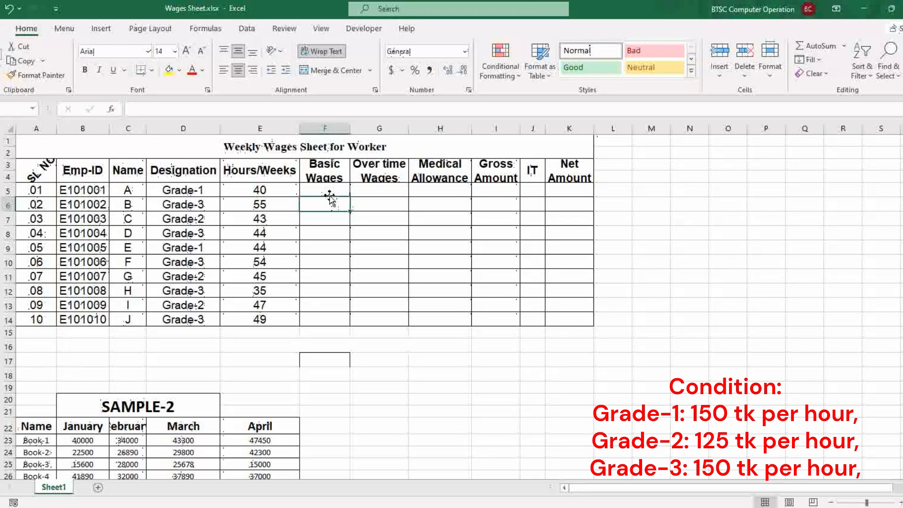
Review the designation options available for the first worker in cell D5.
click(200, 191)
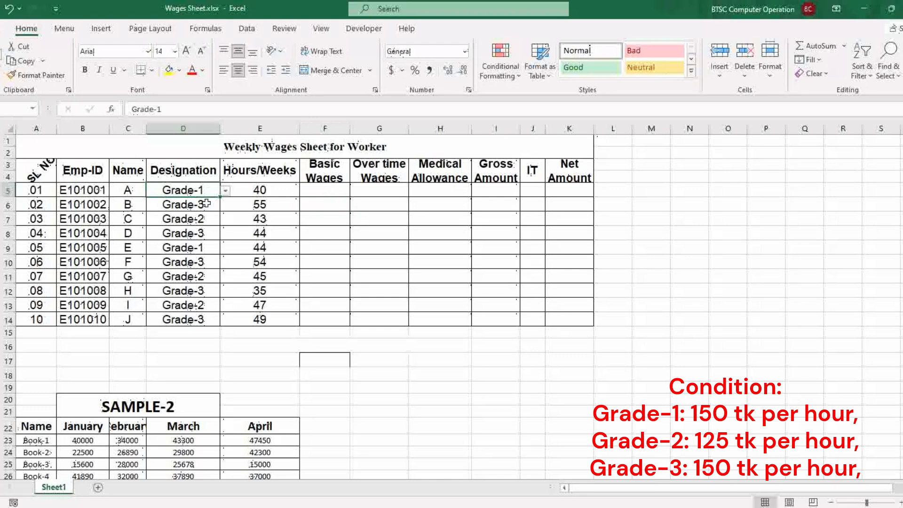
click(226, 190)
click(226, 191)
click(225, 191)
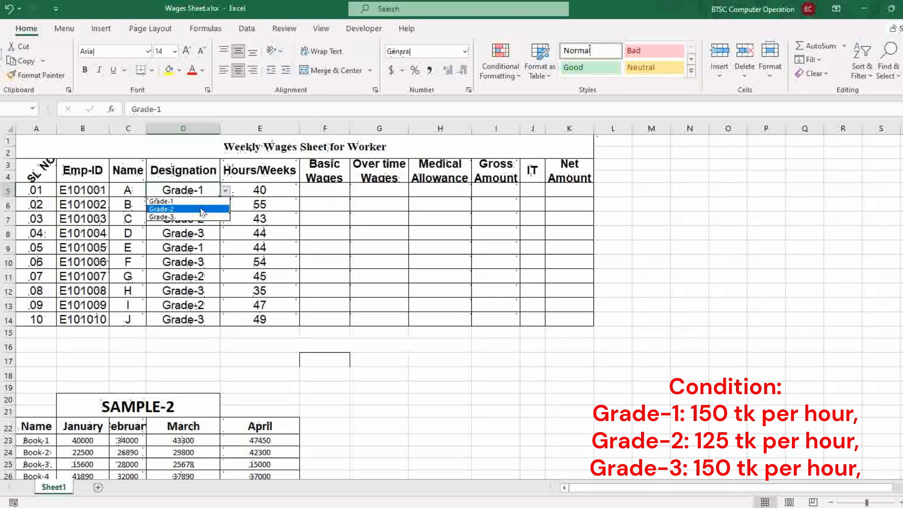
click(334, 194)
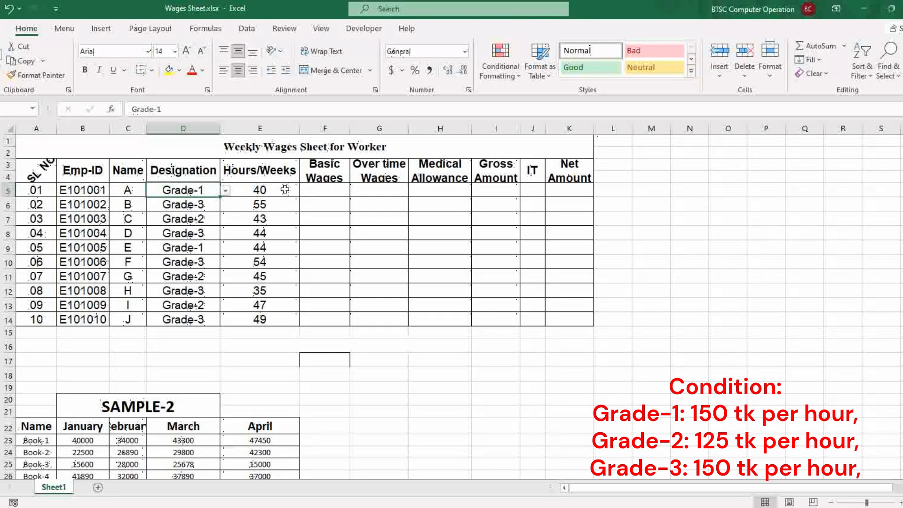
Start the Basic Wages formula in cell F5 with an AND test nested in IF: =IF(AND(.
click(312, 192)
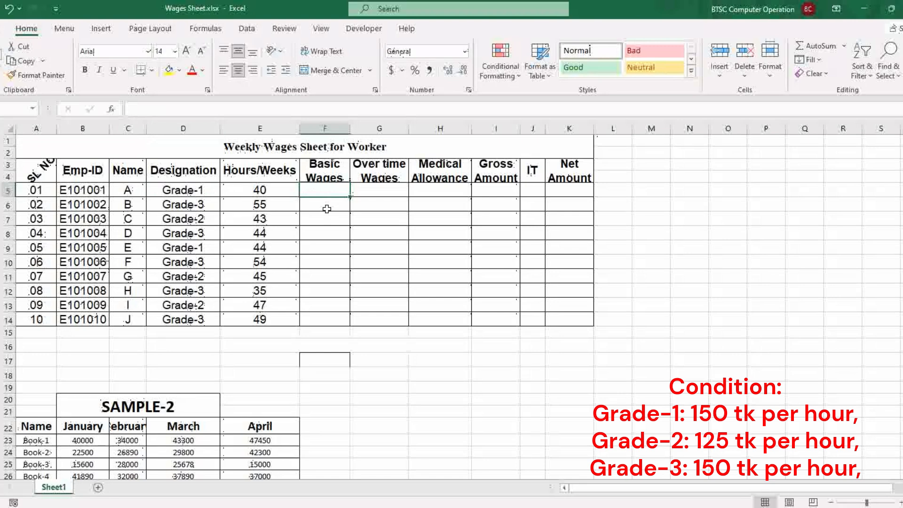
text(=)
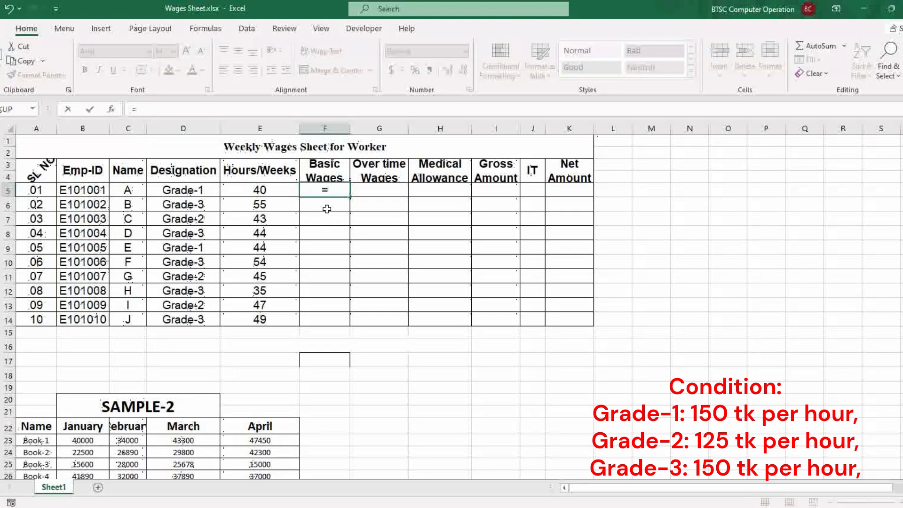
text(if()
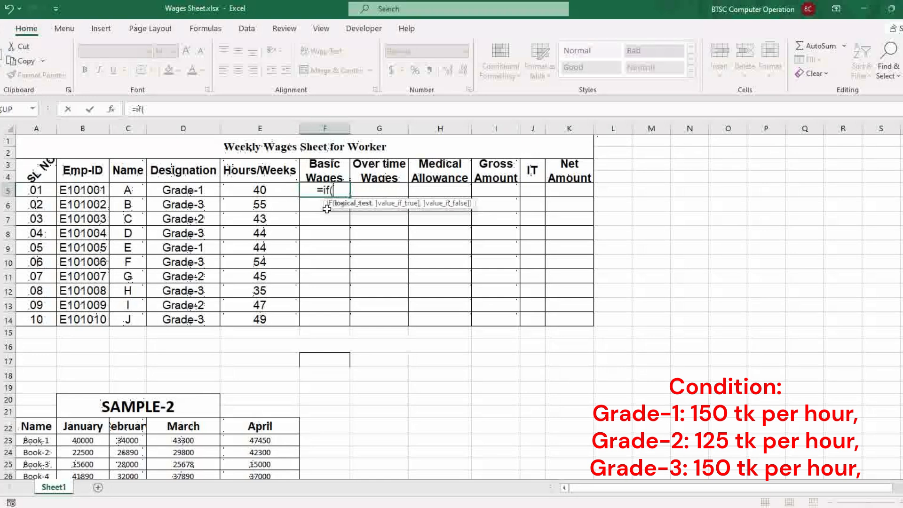
key(BackSpace)
key(BackSpace)
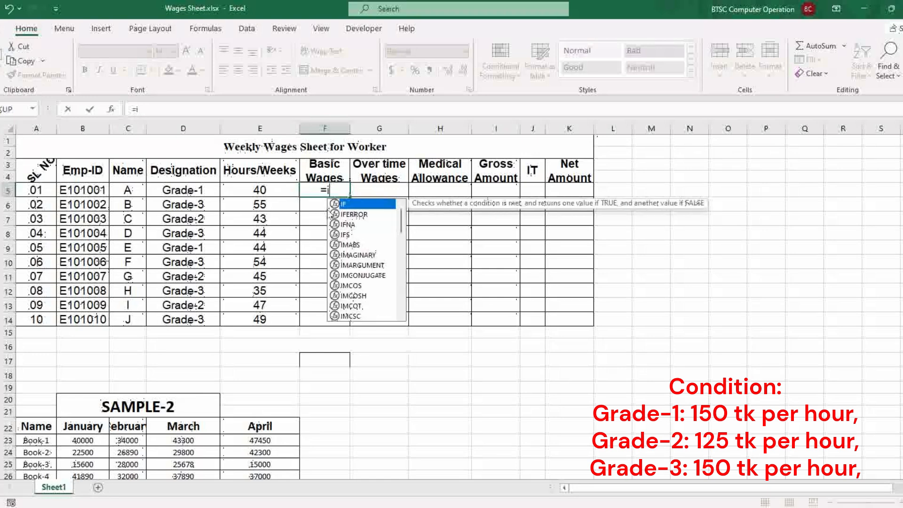
key(BackSpace)
text(IF)
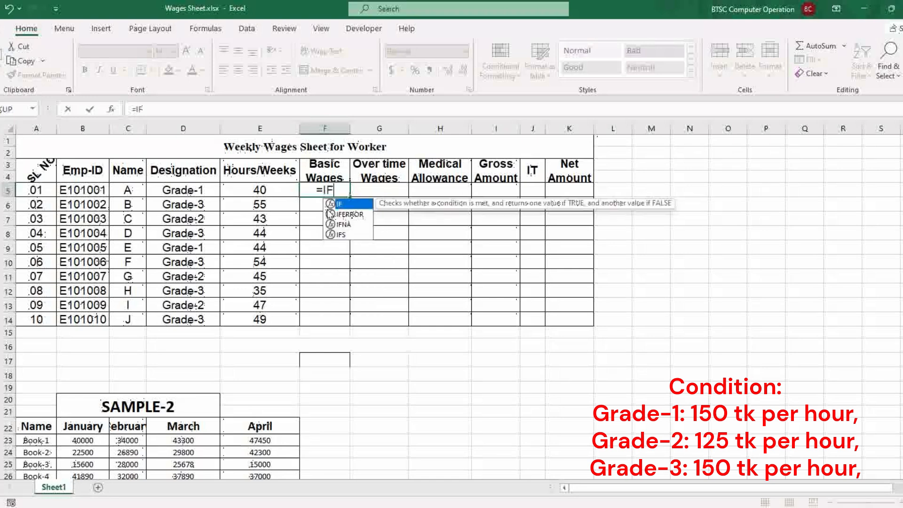
text((AND()
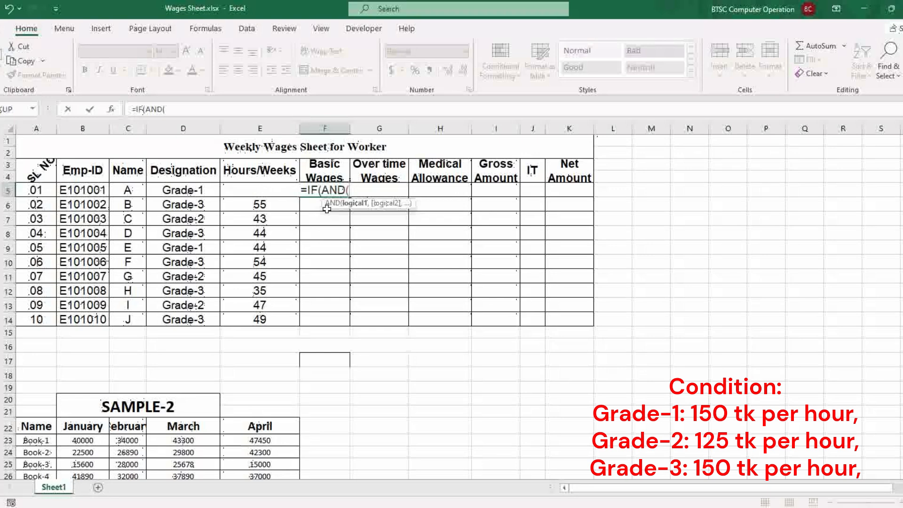
Add D5="Grade-1" as the first condition of the AND test, followed by a comma.
click(204, 189)
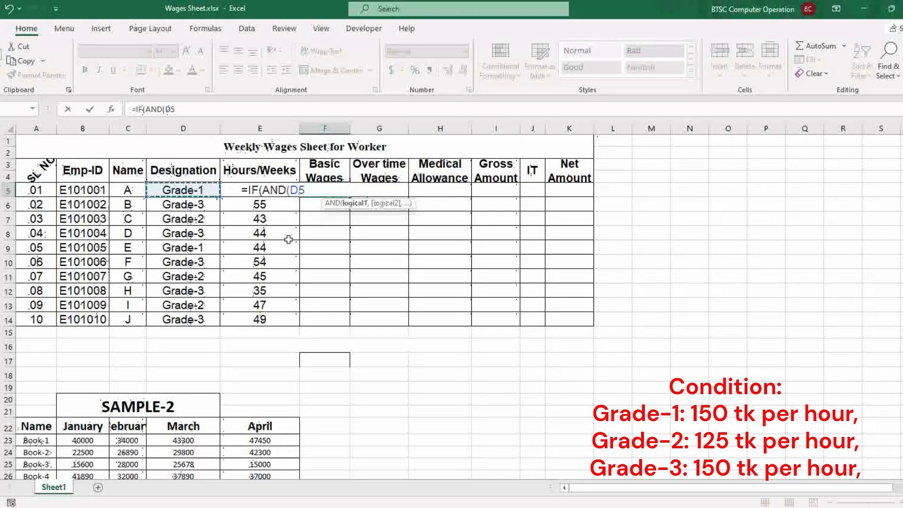
text(")
key(BackSpace)
text(=")
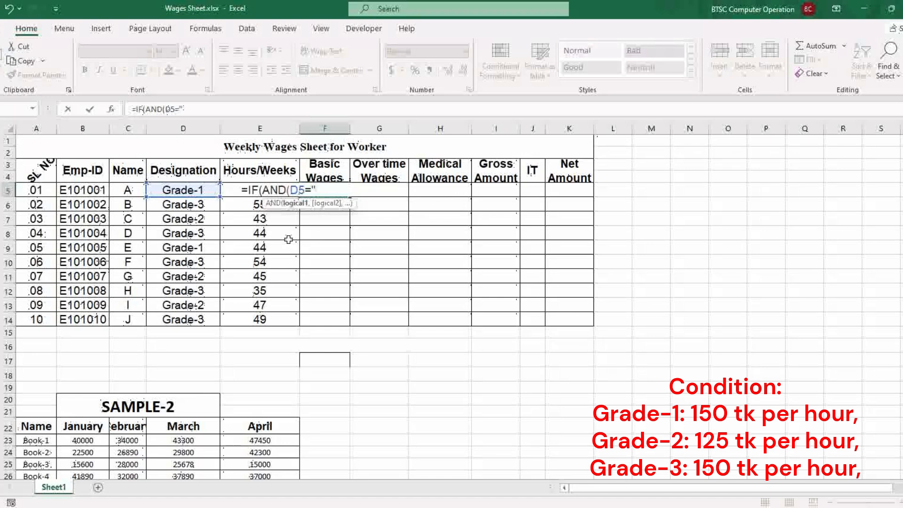
text(Grade-1)
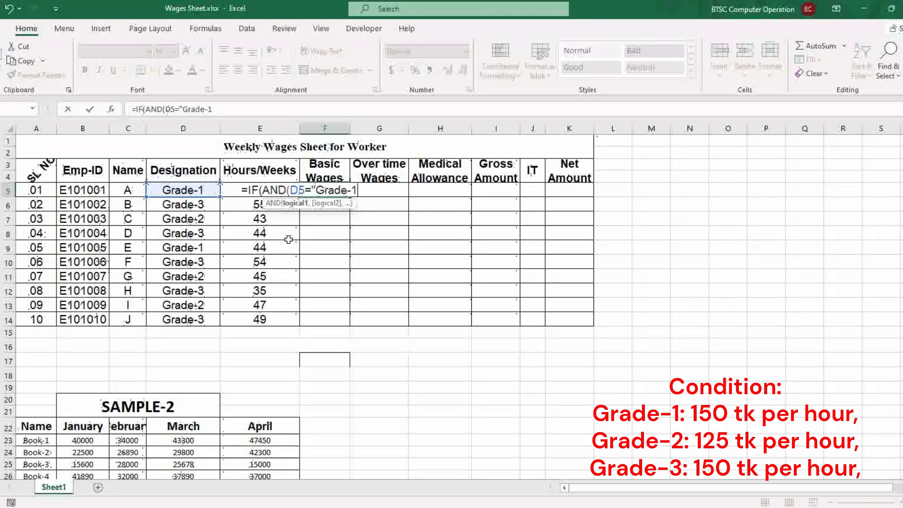
text(",)
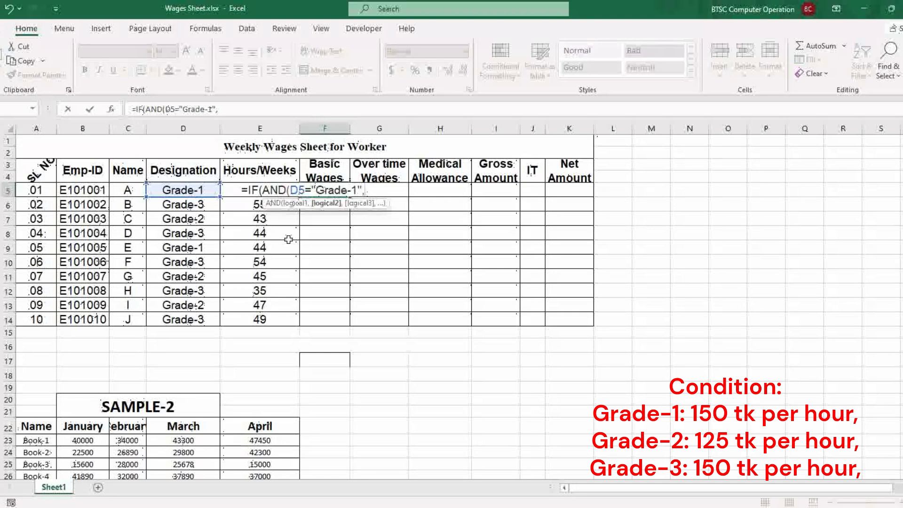
Complete the AND test with the condition E5>=40 and enter 40*150 as the IF function's value when true.
text(E)
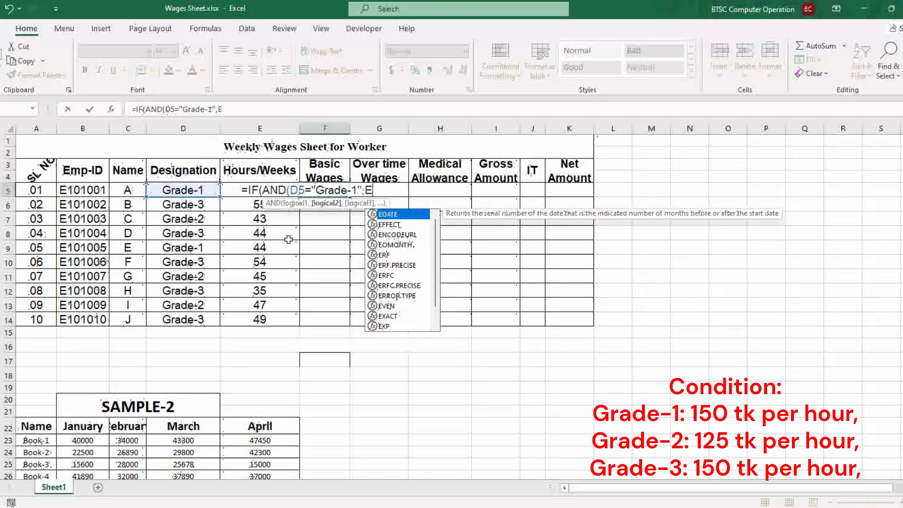
text(5)
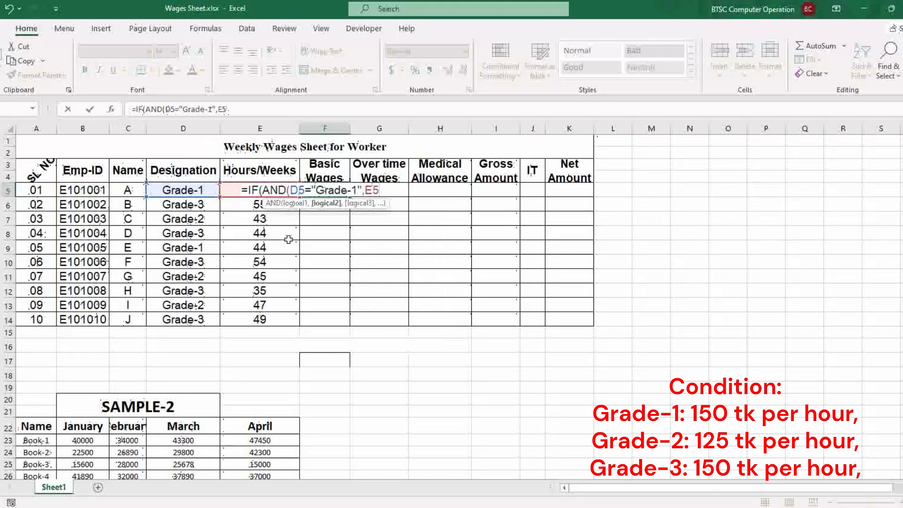
text(>=E5)
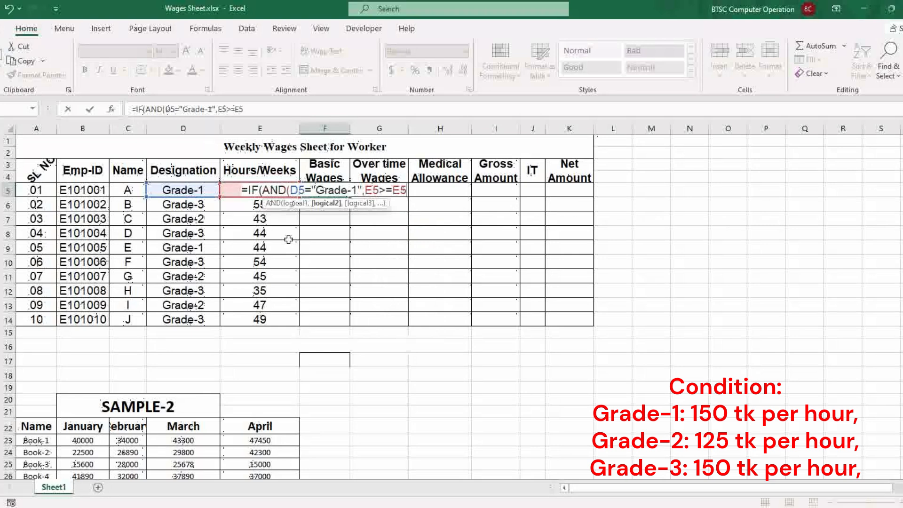
key(BackSpace)
key(BackSpace)
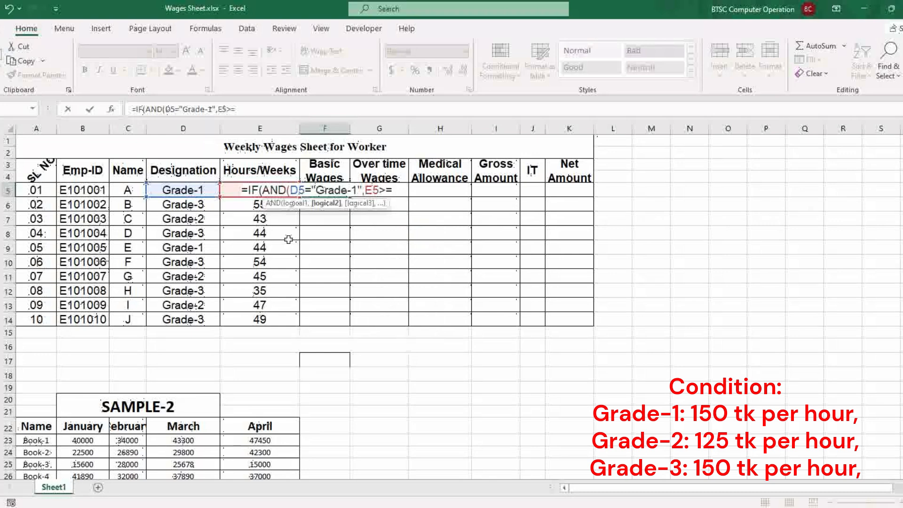
text(4)
key(BackSpace)
text(40))
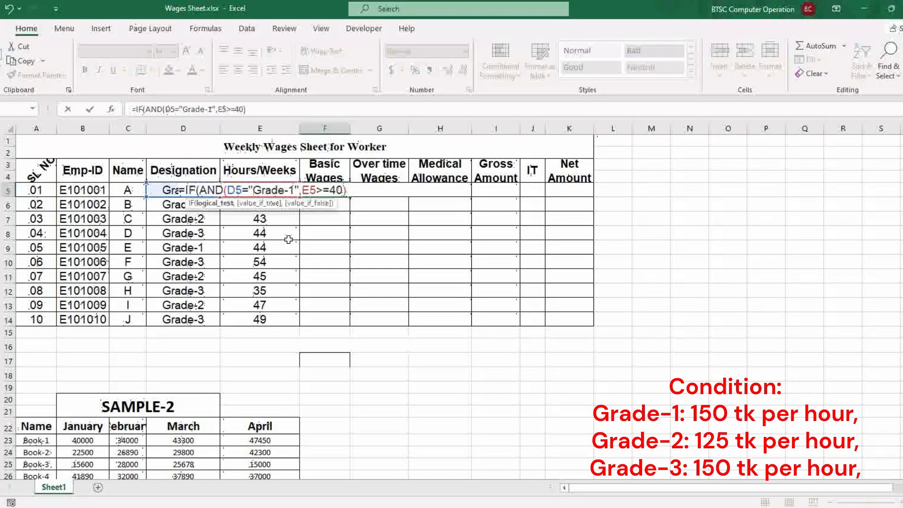
text(,)
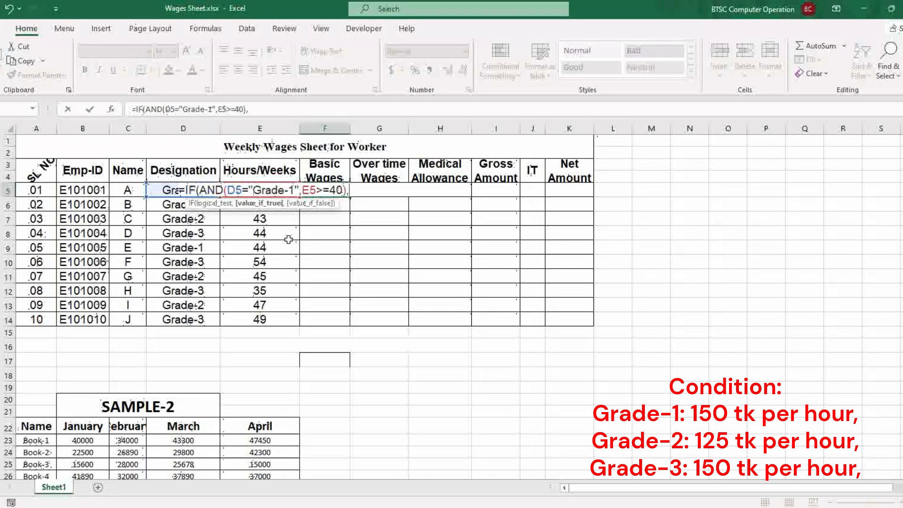
text(40*150)
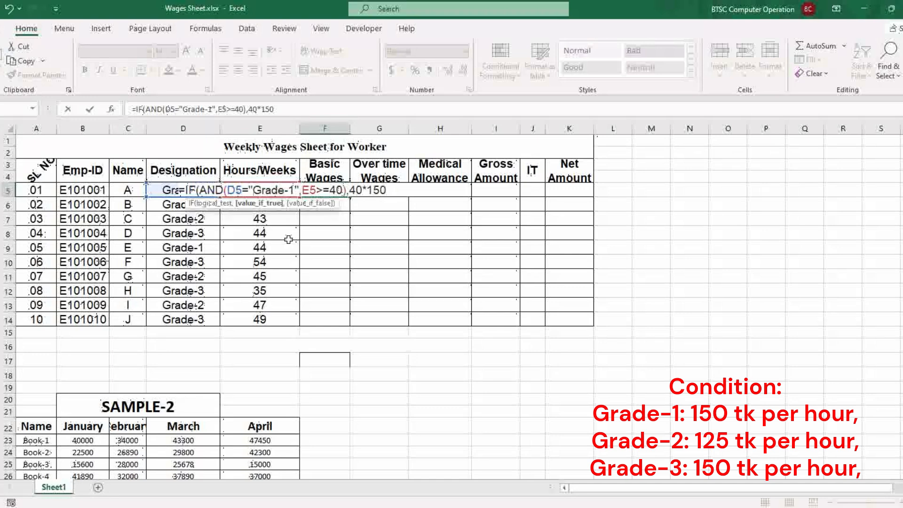
Duplicate the IF(AND(D5="Grade-1",E5>=40),40*150, block as the value-if-false part of the F5 formula.
text(,)
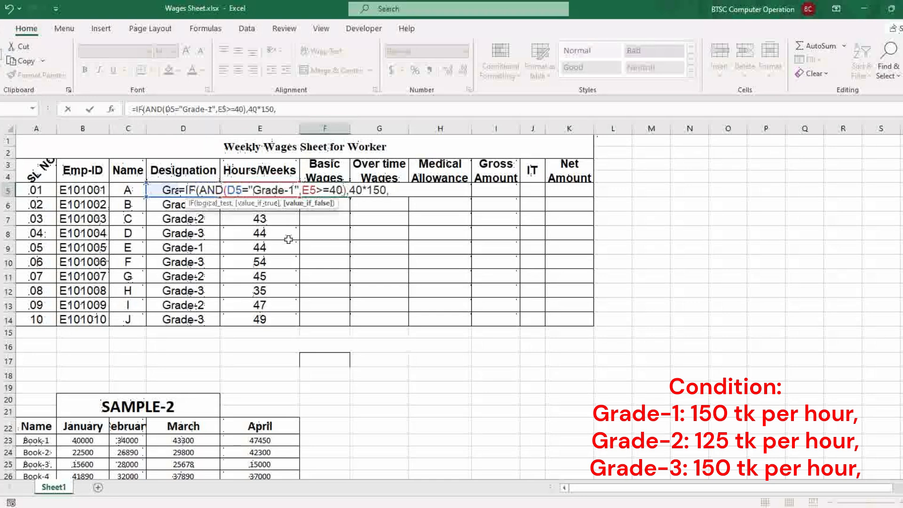
drag(396, 190, 185, 190)
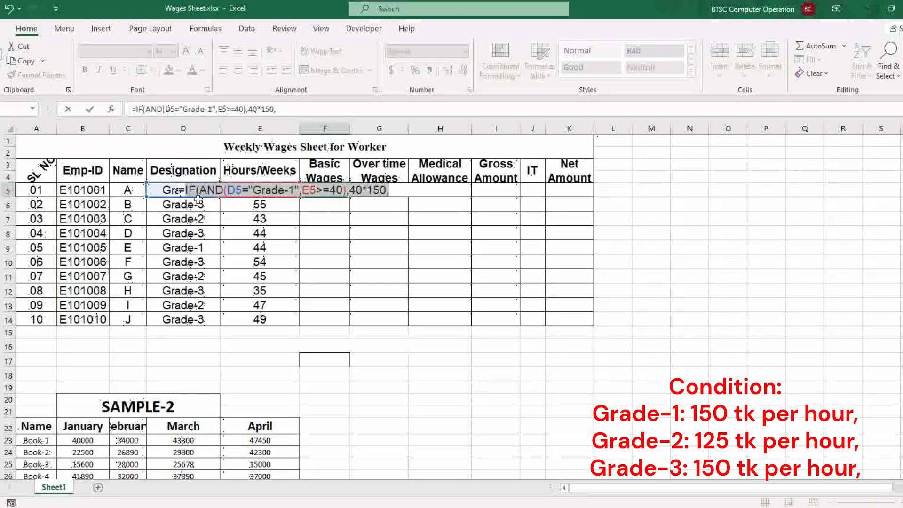
key(ctrl+c)
click(394, 191)
key(ctrl+v)
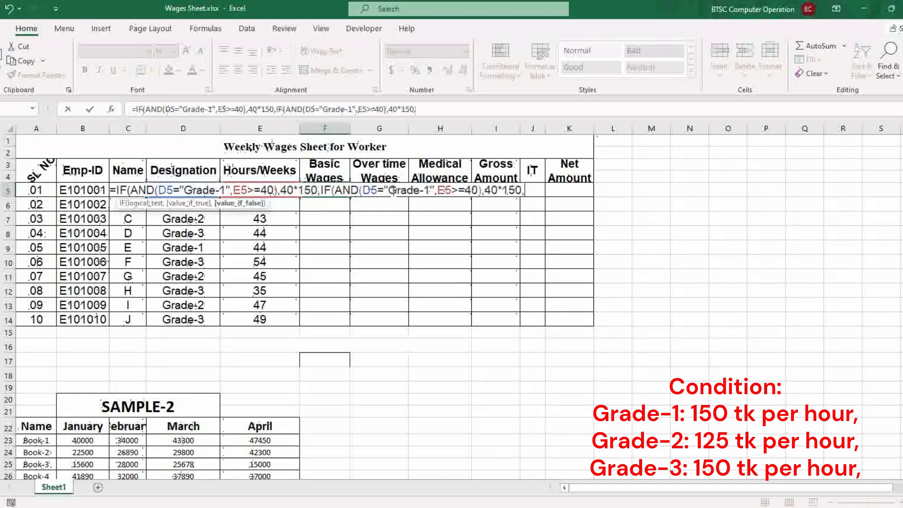
Change the second IF block in F5 to test for "Grade-2" and return 40*125, followed by a comma.
click(431, 190)
key(shift+Left)
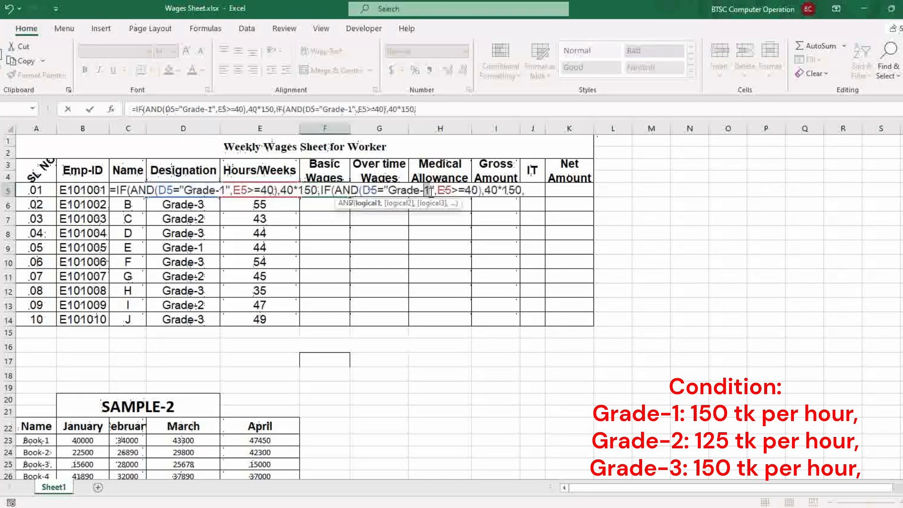
text(2)
click(516, 191)
key(BackSpace)
key(BackSpace)
key(BackSpace)
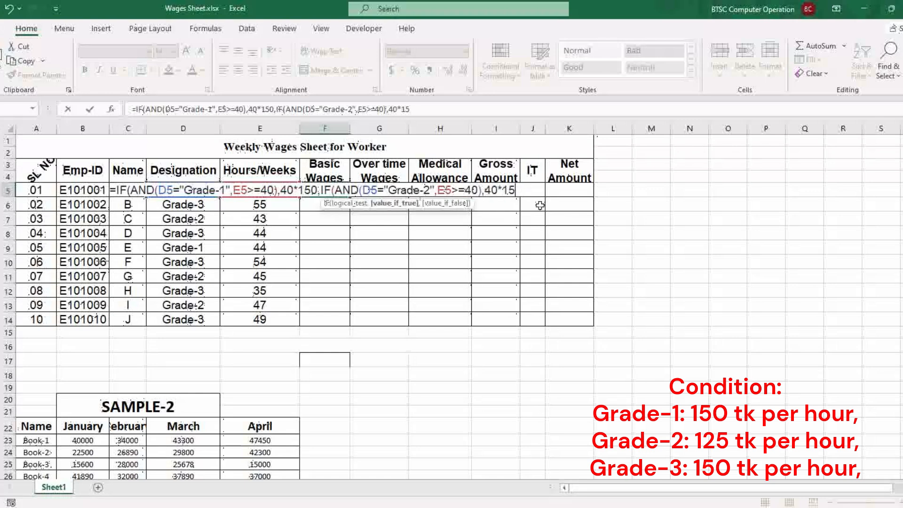
text(25,)
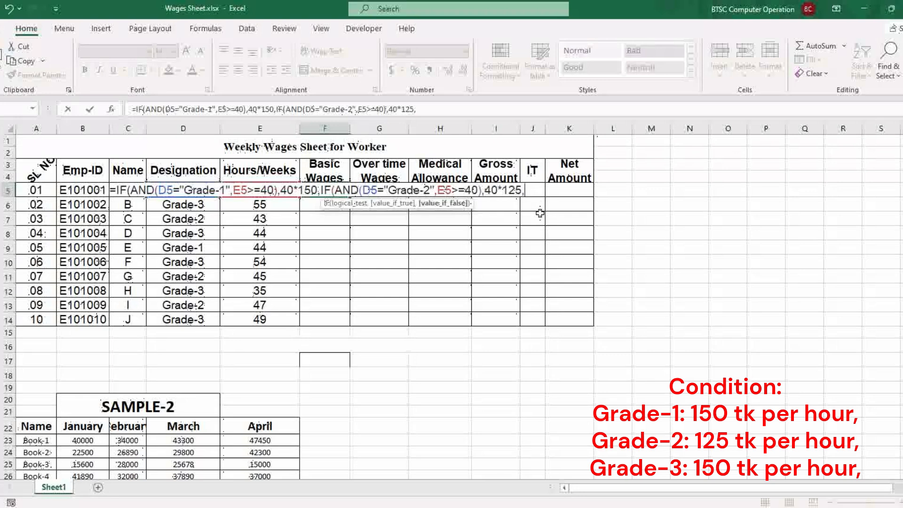
Append a third copy of the IF block, adapt it to "Grade-3" and 40*100, and enter the formula in F5.
key(ctrl+v)
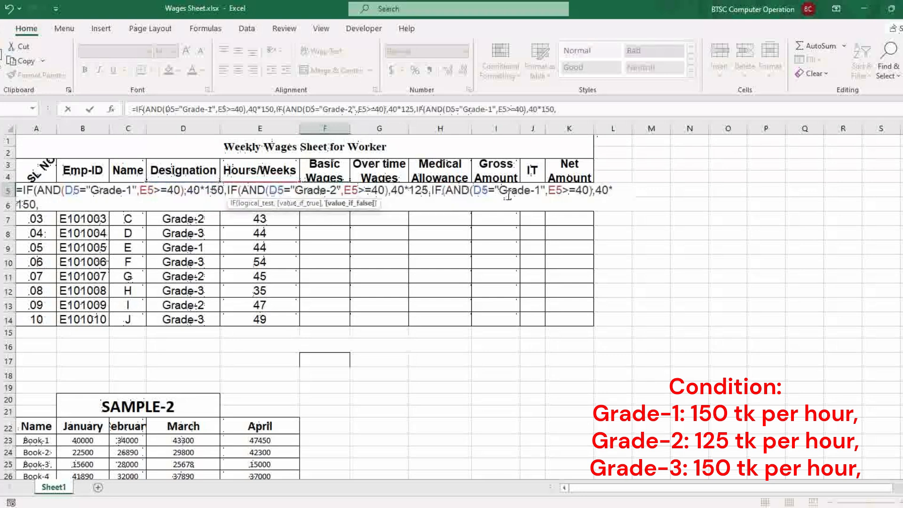
click(541, 194)
key(BackSpace)
key(Delete)
text(3)
click(615, 190)
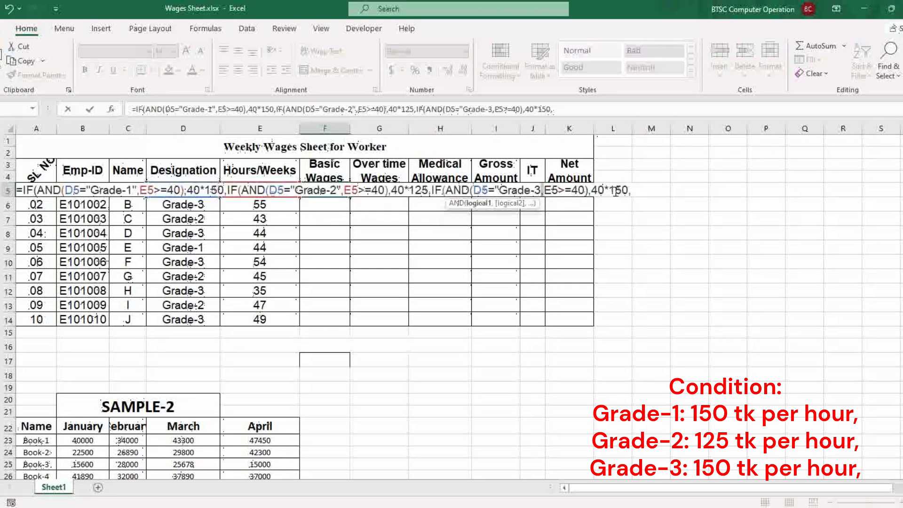
text(0)
key(Return)
key(Return)
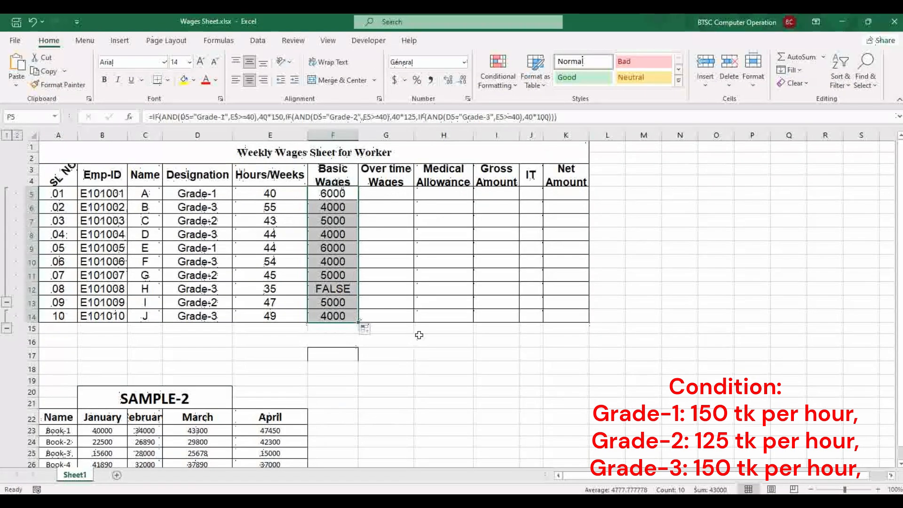
Open the Basic Wages formula in cell F12 to examine how it handles that worker's hours.
click(340, 290)
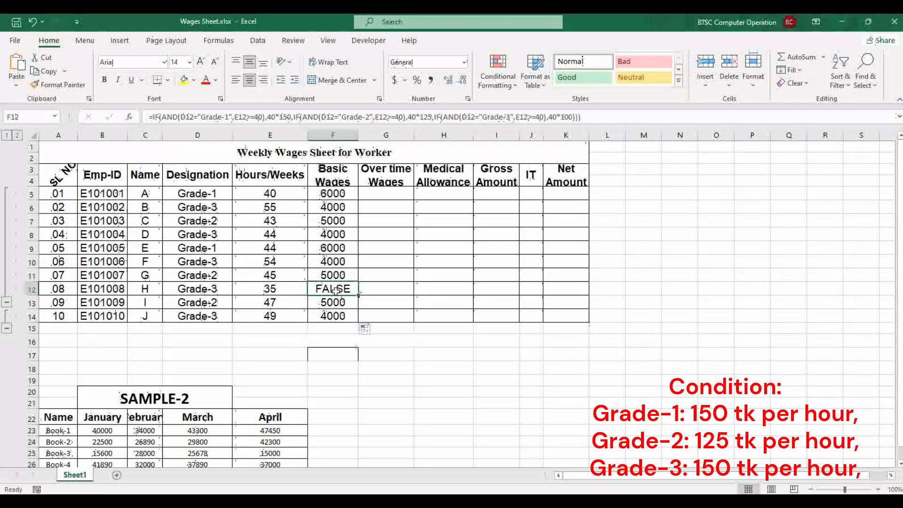
double_click(335, 290)
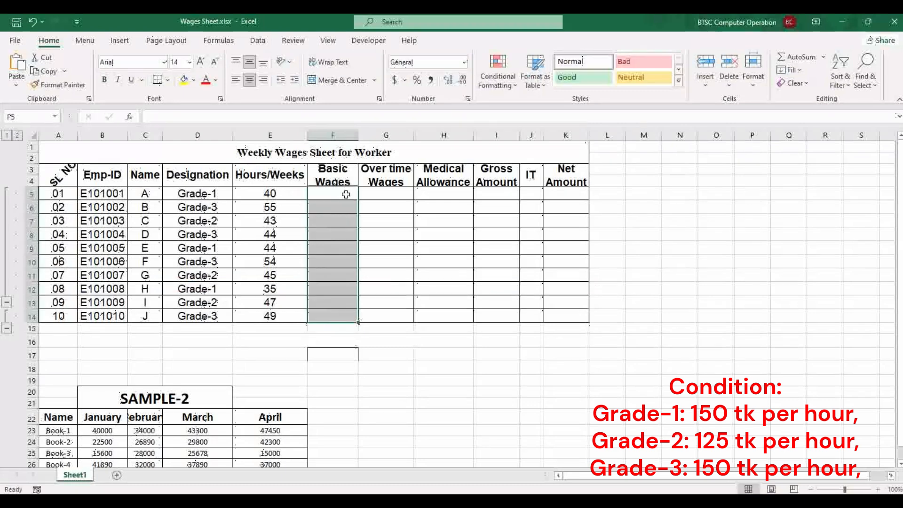
click(345, 195)
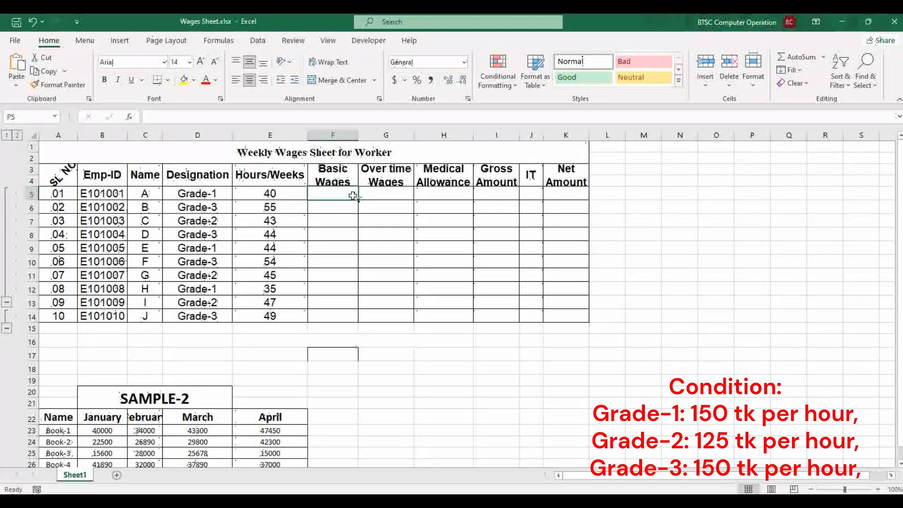
text(=)
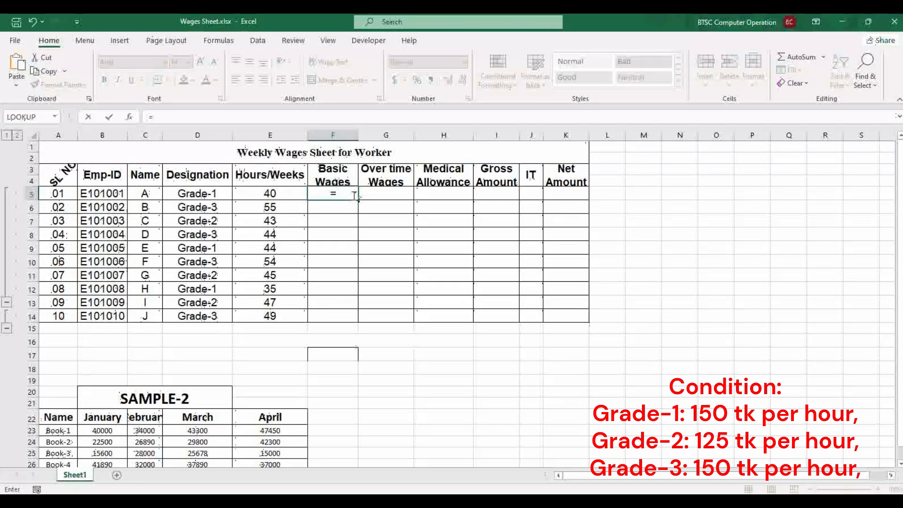
text(IF()
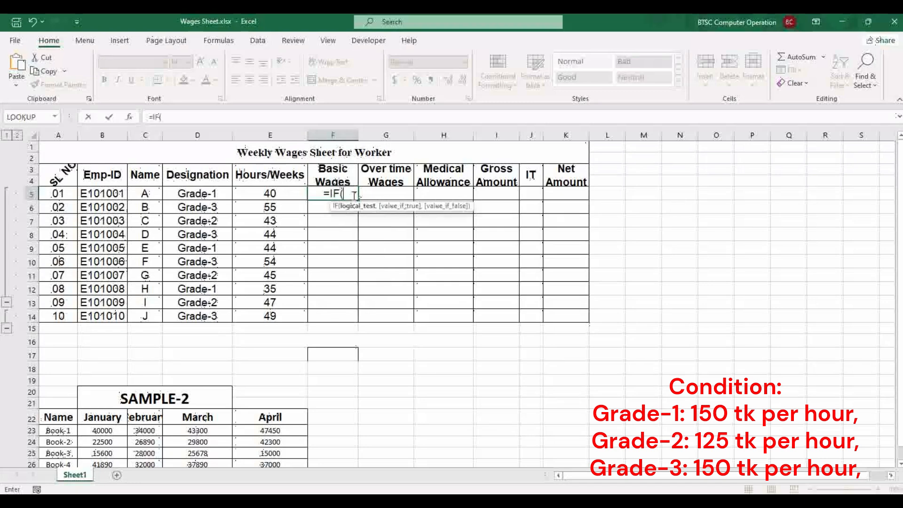
text(AN)
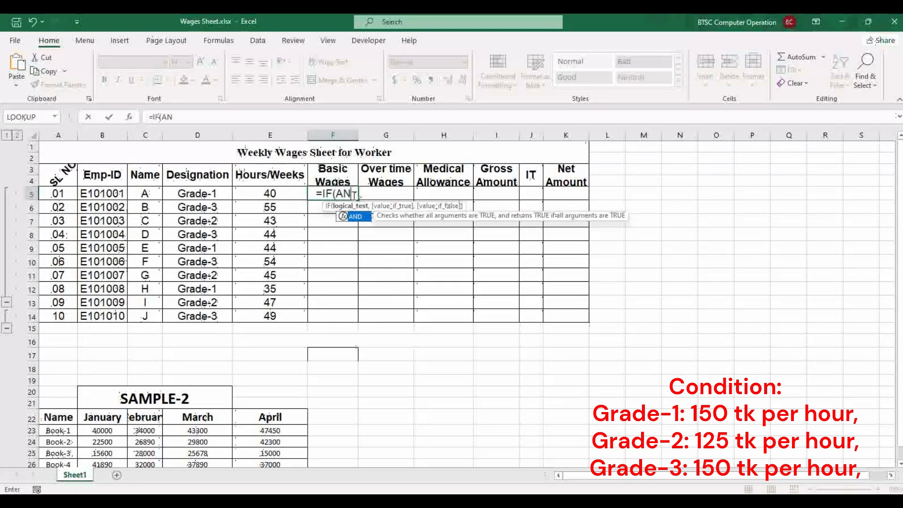
text(D()
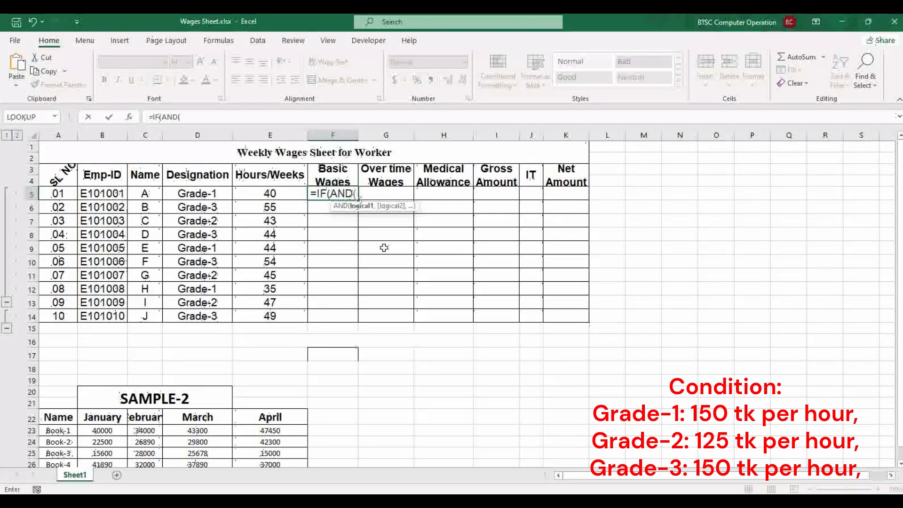
key(Escape)
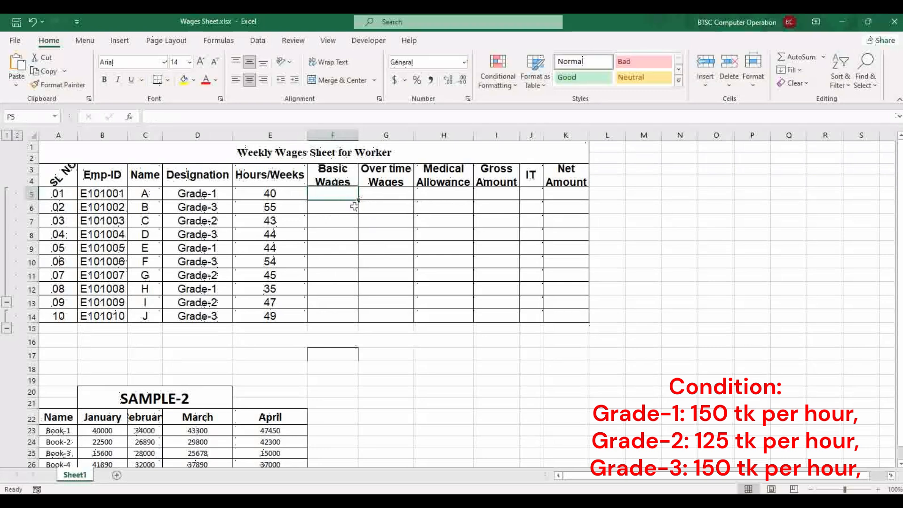
Turn on text wrapping for cell F5 and start its formula as =if(and(D5="Grade-1", with a trailing comma.
click(337, 63)
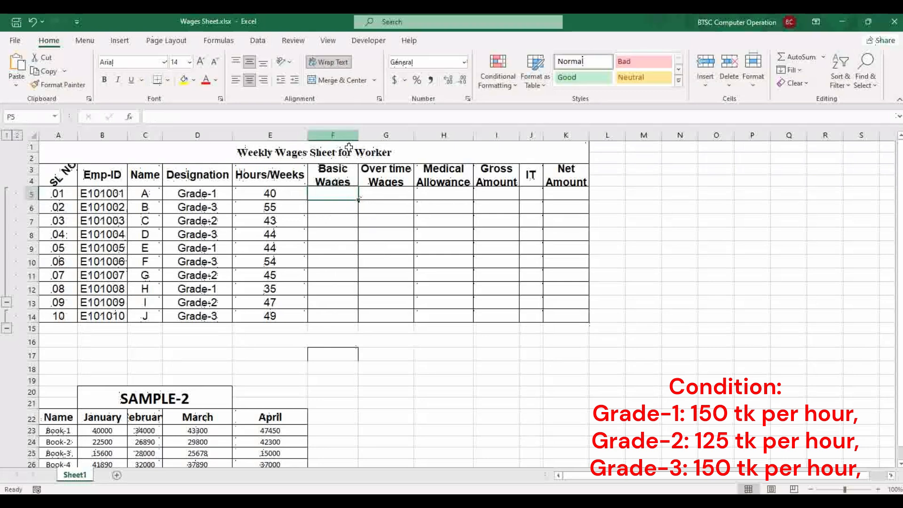
text(=)
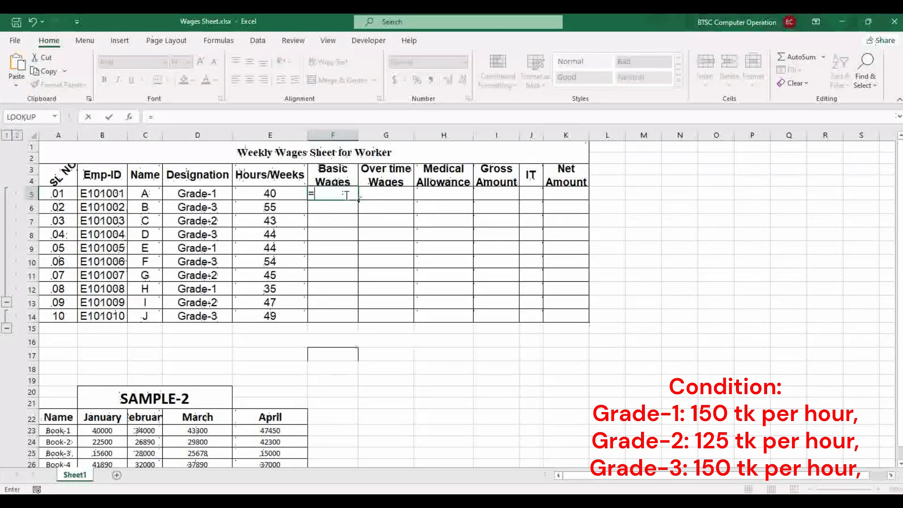
text(if(and()
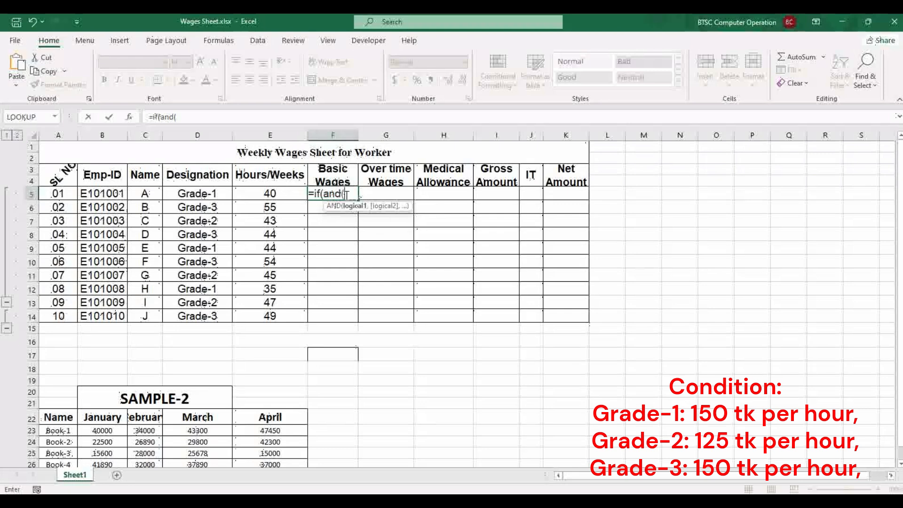
click(201, 193)
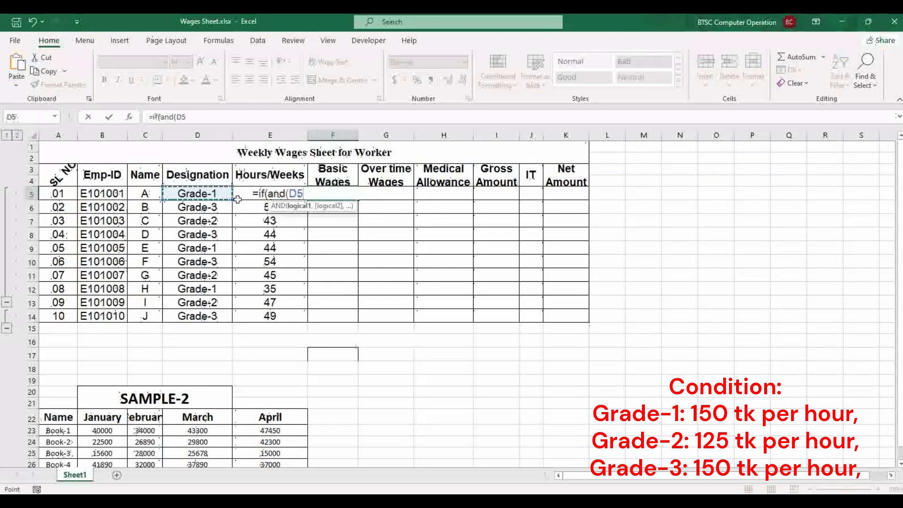
text(=)
text("G)
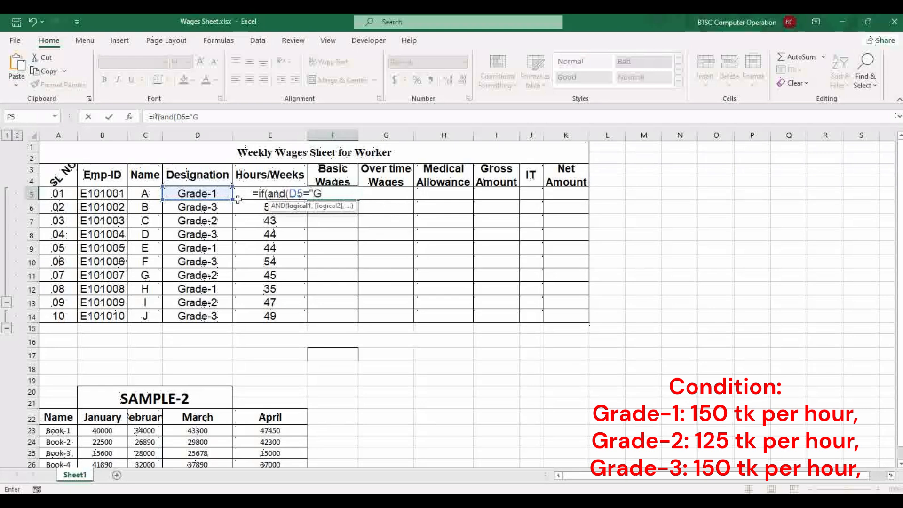
text(rade-1",)
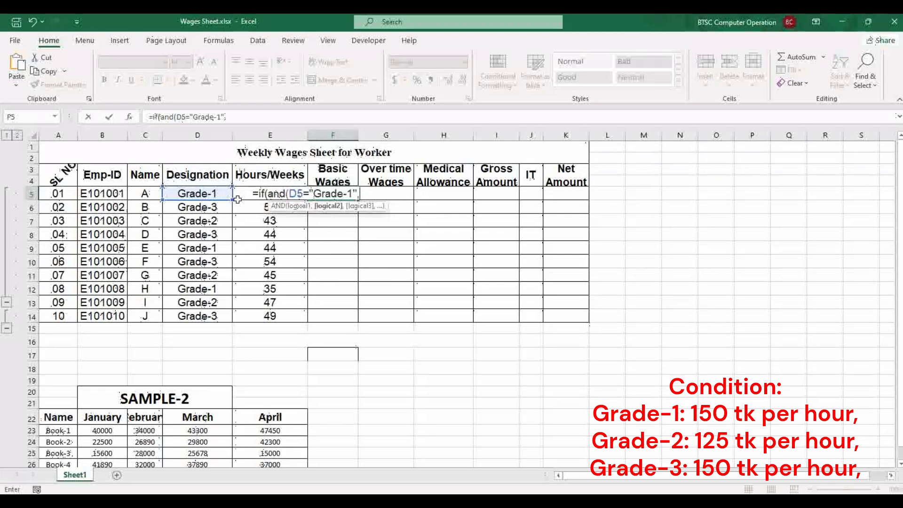
Complete the AND test with E5>=40 and set 40*150 as the value if true, followed by a comma.
text(E5)
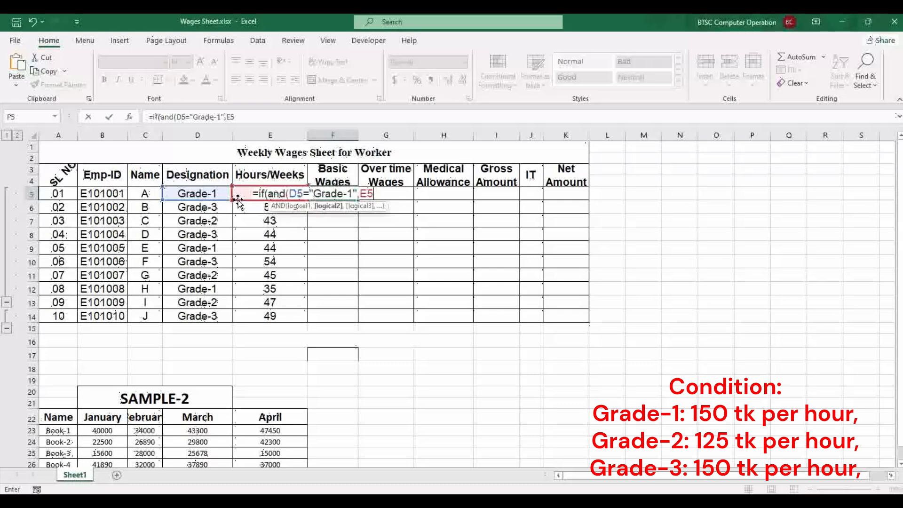
text(>=40))
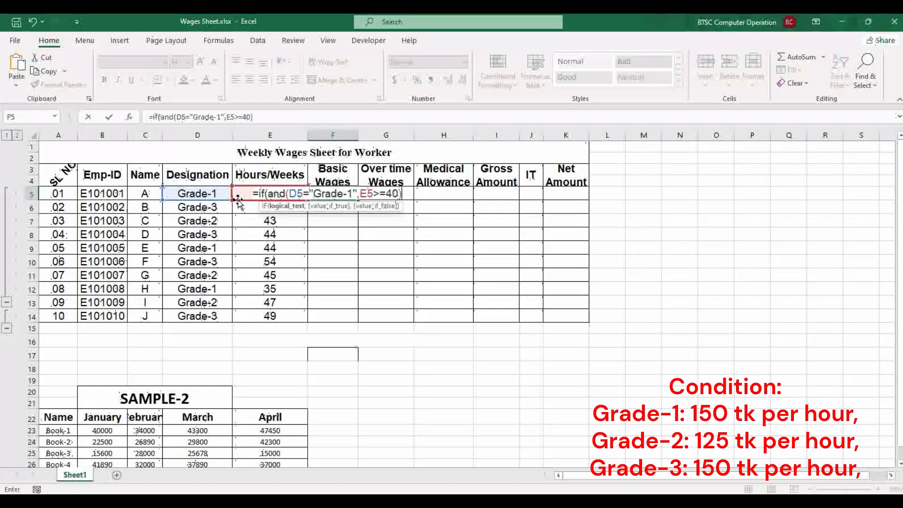
text(,)
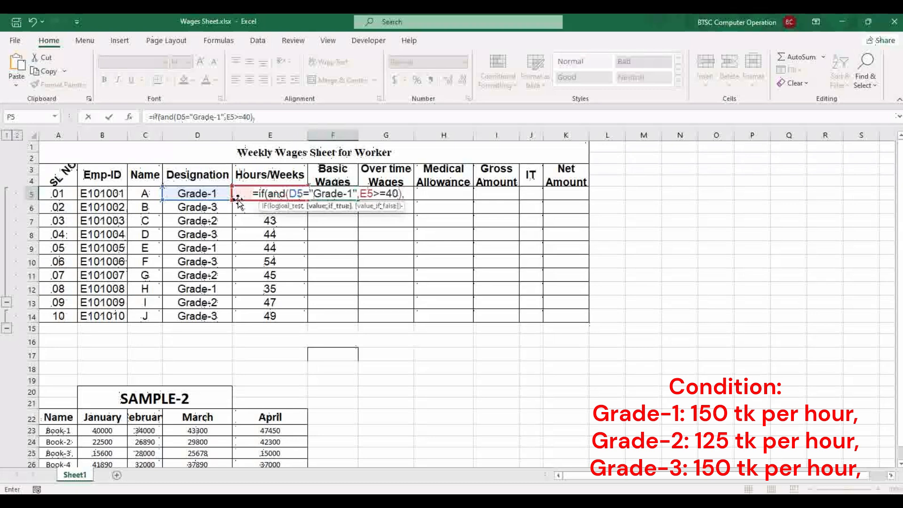
text(40)
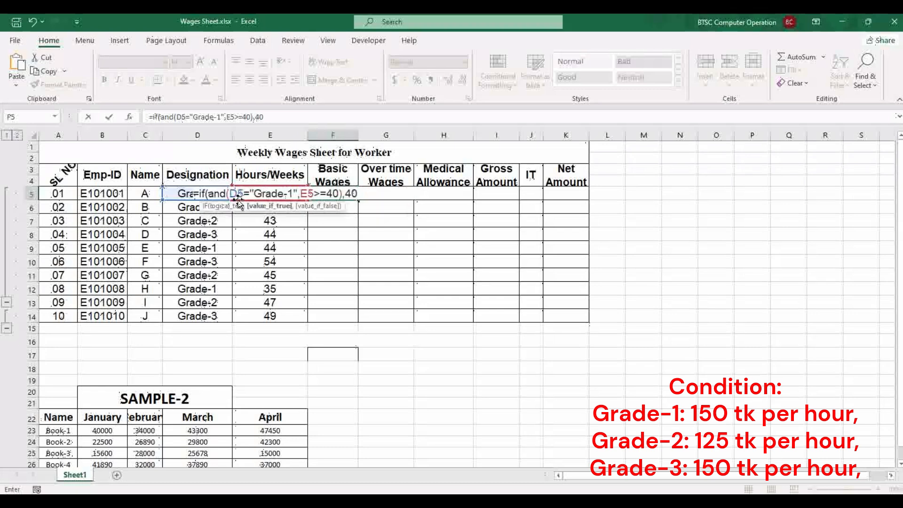
text(*150,)
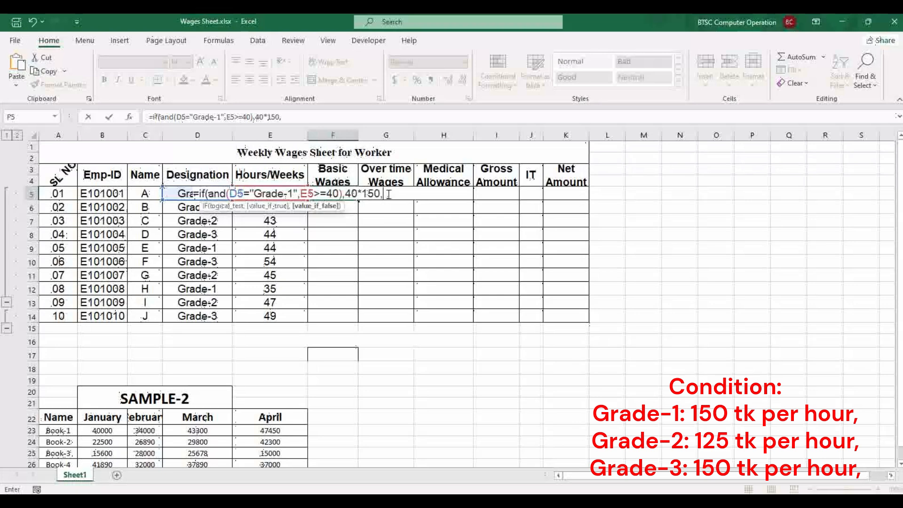
Append a copy of the Grade-1 IF block, without the equals sign, to the end of the F5 formula.
drag(332, 195, 200, 193)
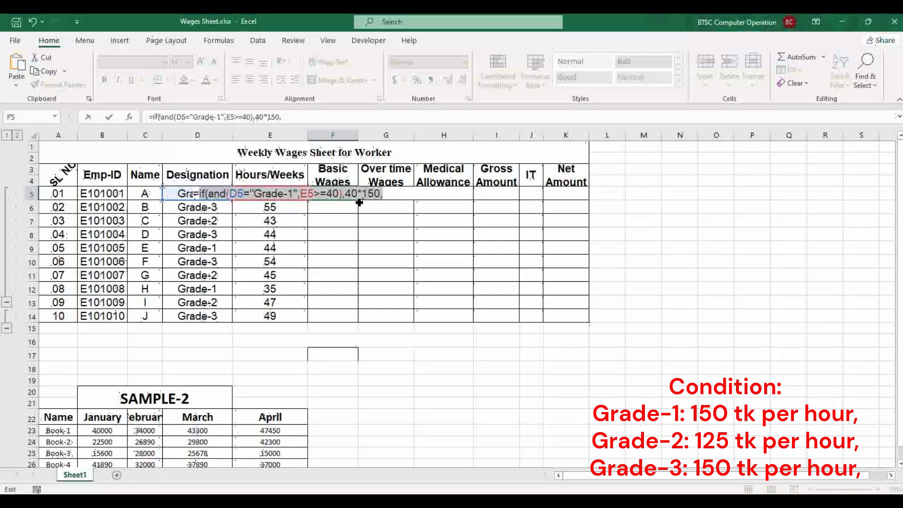
key(ctrl+c)
click(387, 193)
key(ctrl+v)
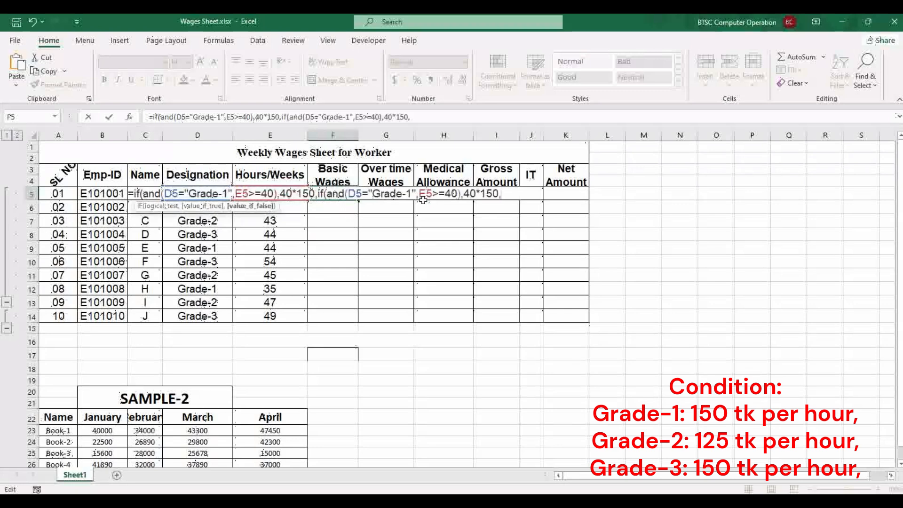
Adapt the copied IF block to test for "Grade-2" and return 40*125.
click(410, 195)
key(BackSpace)
text(2)
click(495, 195)
key(BackSpace)
key(BackSpace)
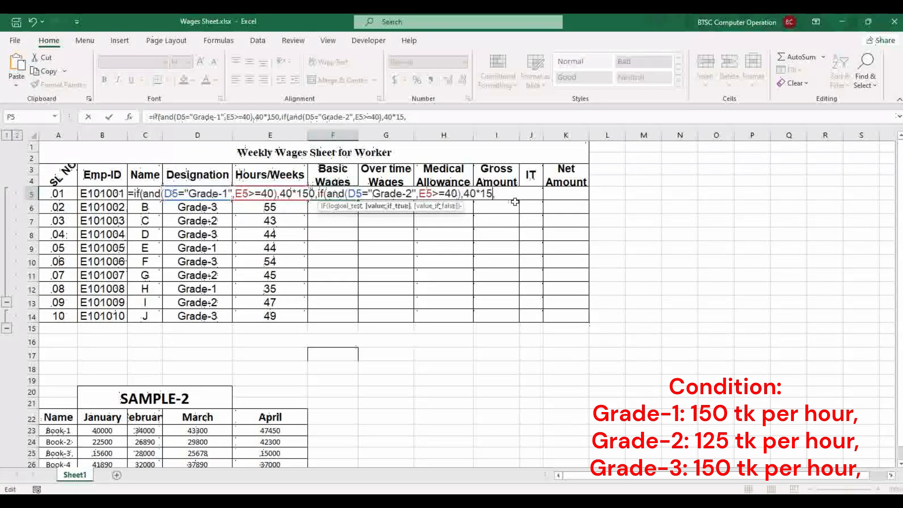
text(25)
Append a third copy of the IF block and adapt it to test for "Grade-3" and return 40*100.
key(ctrl+v)
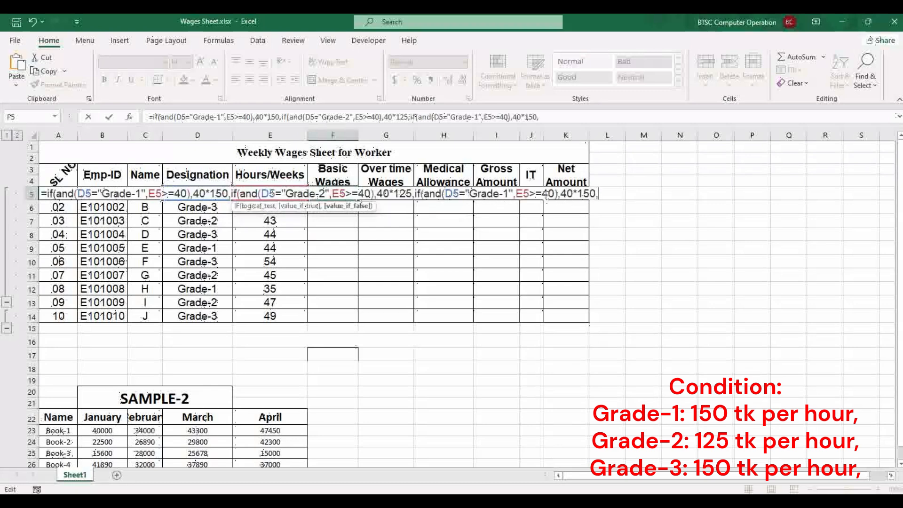
click(517, 195)
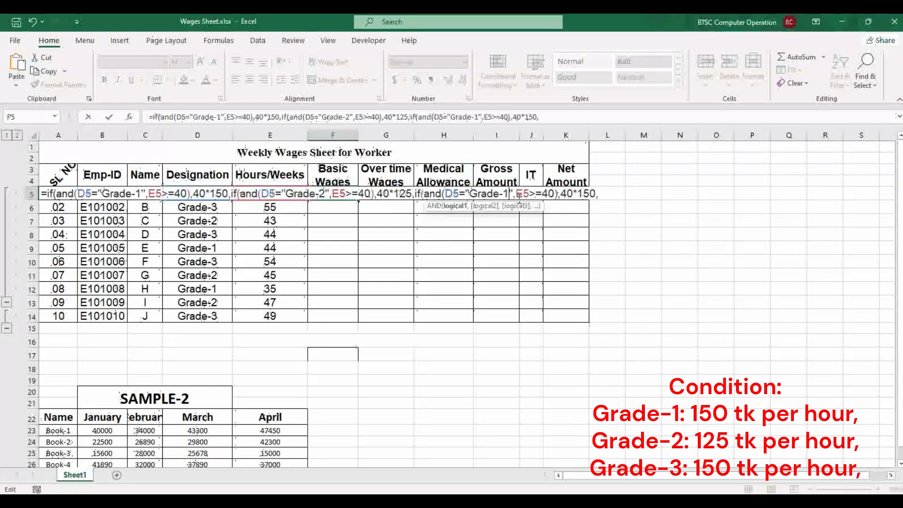
key(BackSpace)
text(3)
click(588, 197)
key(BackSpace)
text(0)
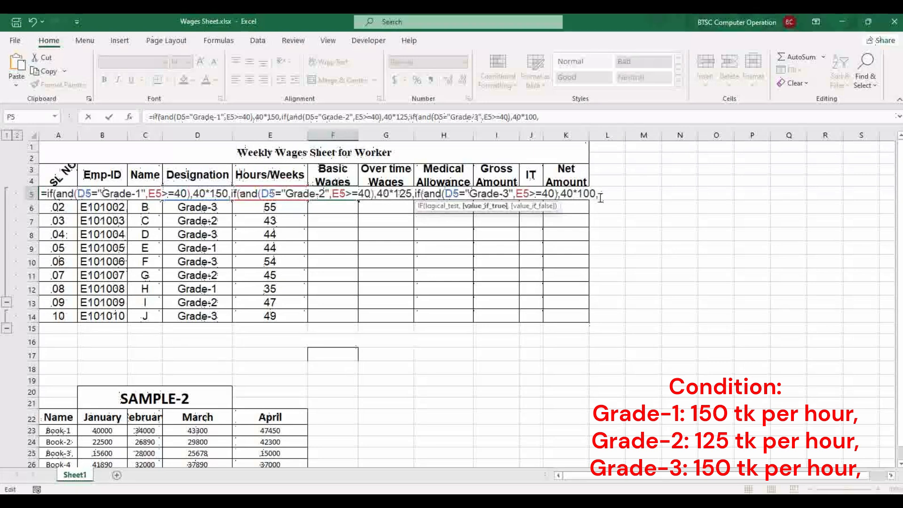
Append a copy of all three IF blocks, without the equals sign, to the end of the F5 formula.
drag(604, 195, 50, 194)
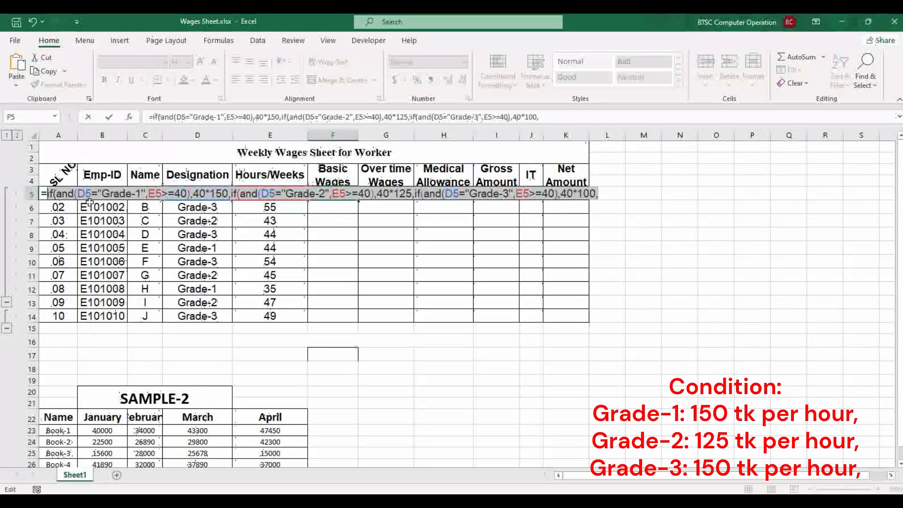
click(604, 195)
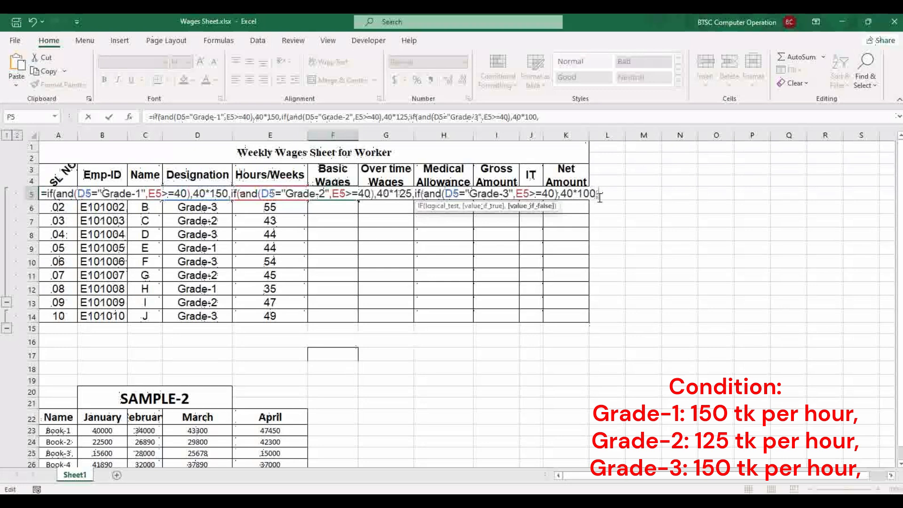
key(ctrl+v)
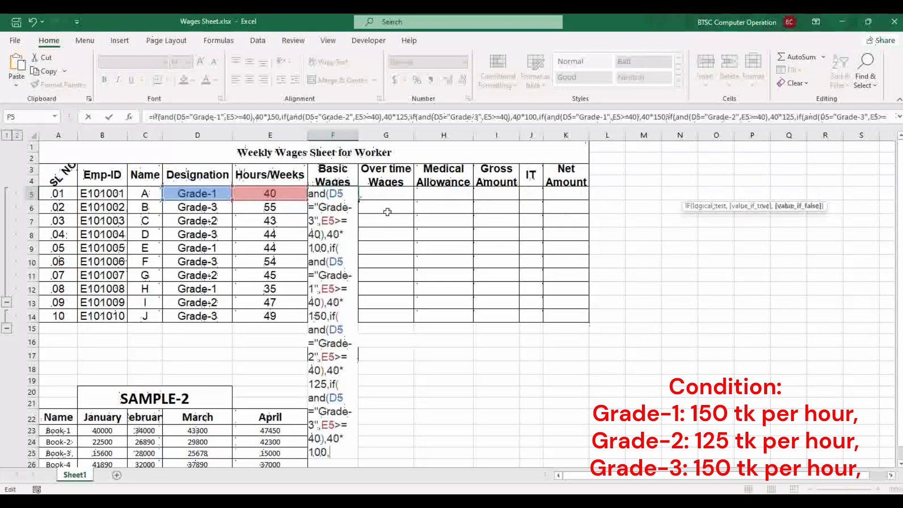
scroll(367, 229, down, 1)
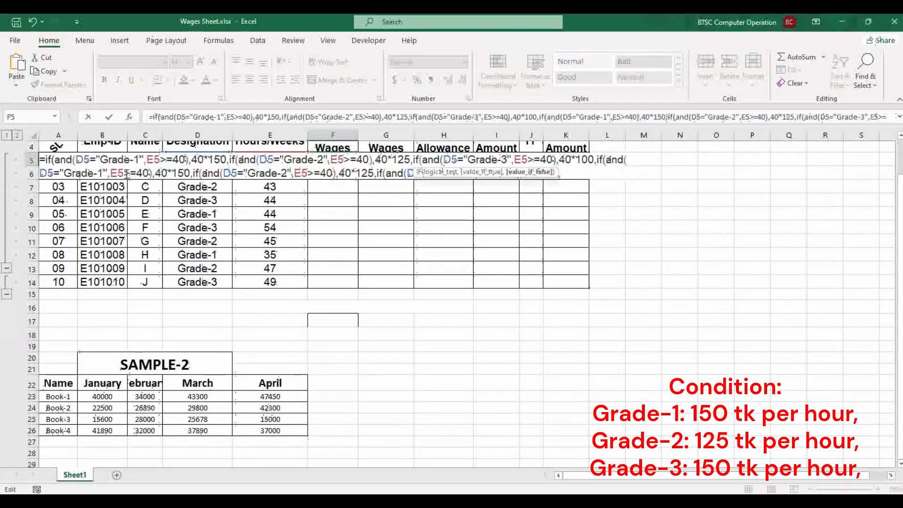
Adapt the second Grade-1 block to test for E5<40 and return E5*150.
drag(135, 171, 125, 173)
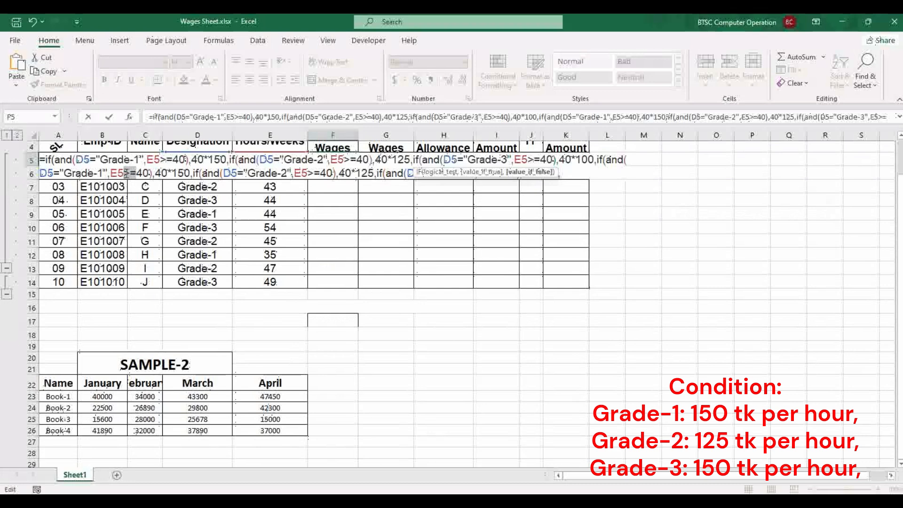
key(BackSpace)
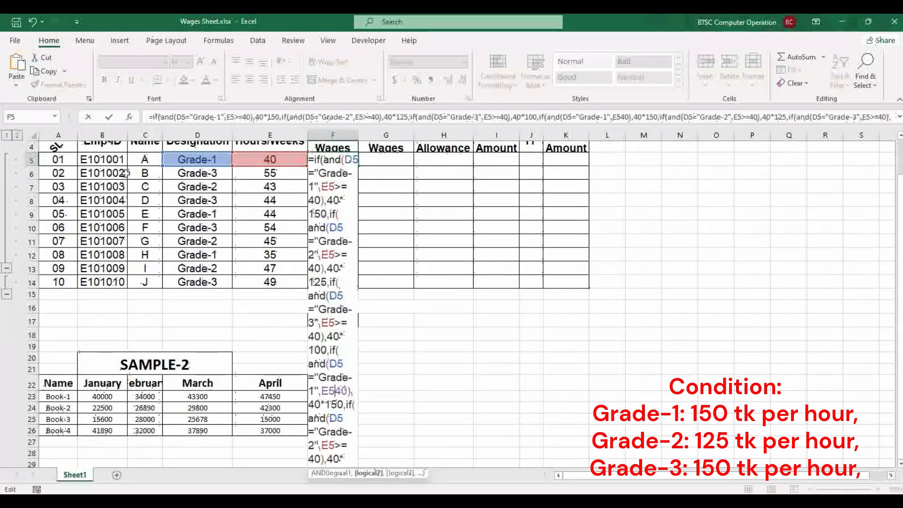
text(<)
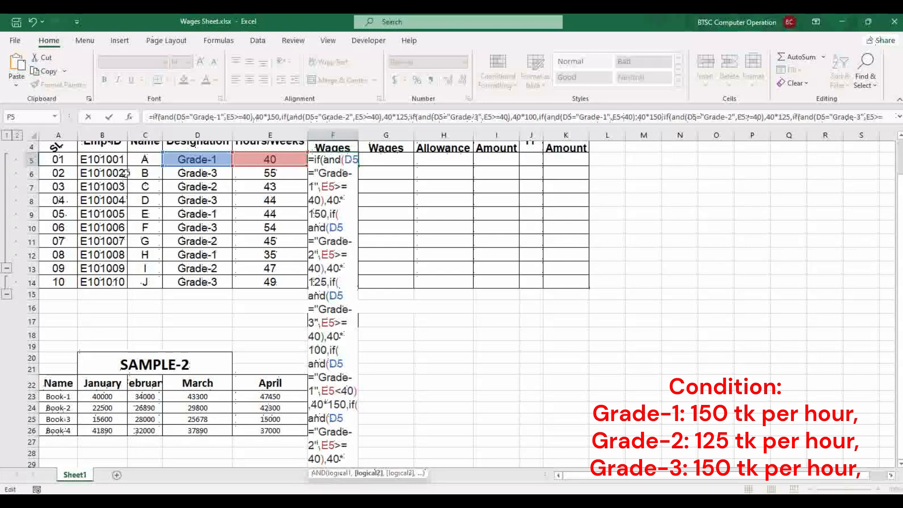
click(326, 405)
drag(335, 391, 312, 408)
text(E5)
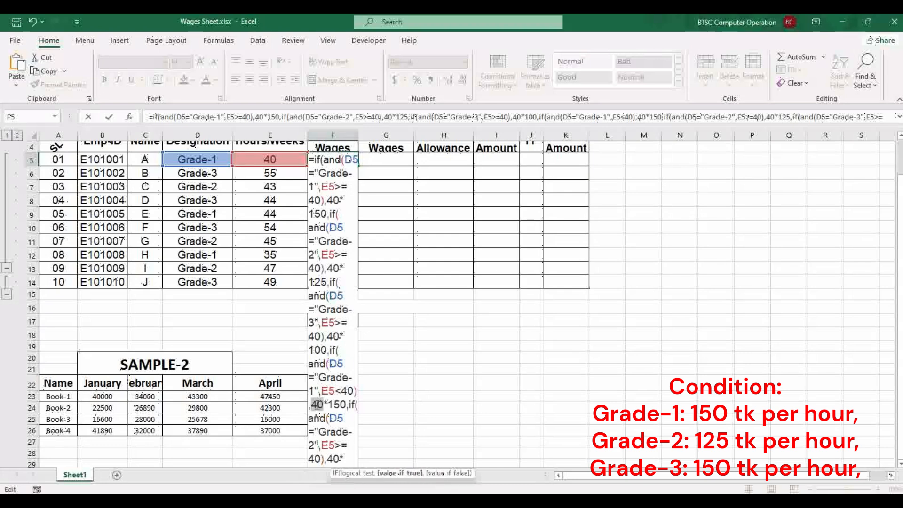
scroll(344, 402, down, 1)
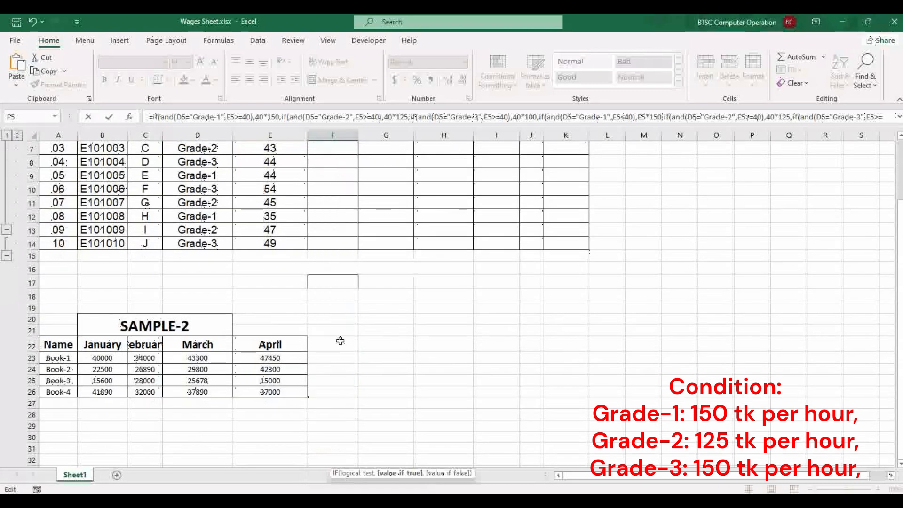
scroll(340, 339, up, 2)
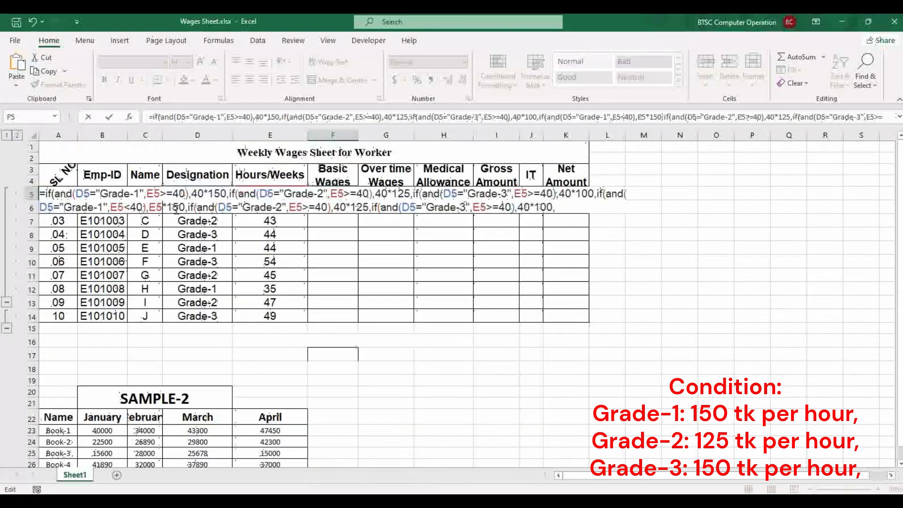
Copy the E5<40),E5 segment over the hours test and the 40 multiplier in the second Grade-2 and Grade-3 blocks.
drag(162, 207, 110, 207)
key(ctrl+c)
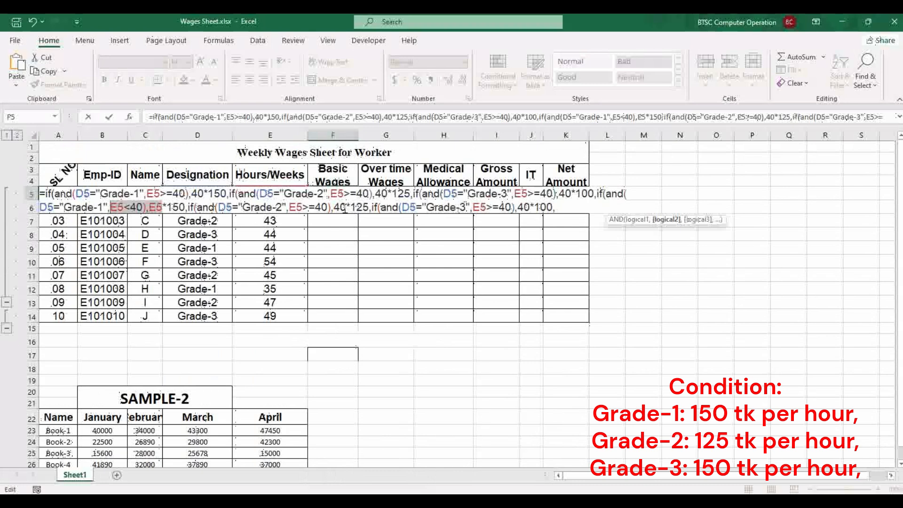
drag(345, 206, 304, 207)
key(ctrl+v)
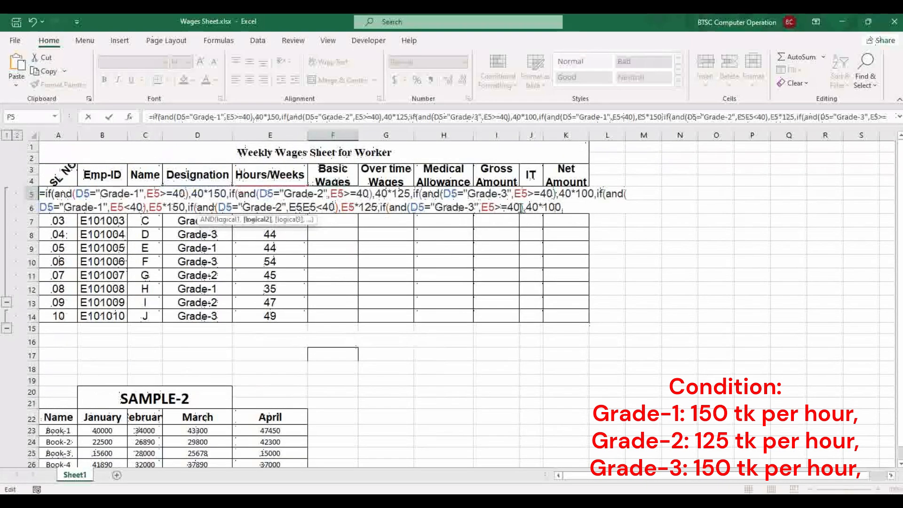
drag(538, 207, 497, 211)
key(ctrl+v)
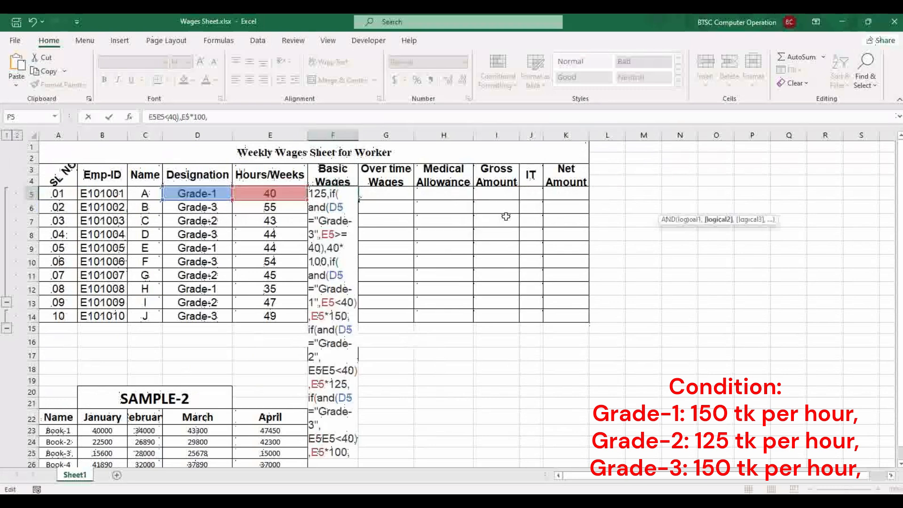
Enter the basic wages formula in F5 and fill it down through F14.
key(Return)
key(Return)
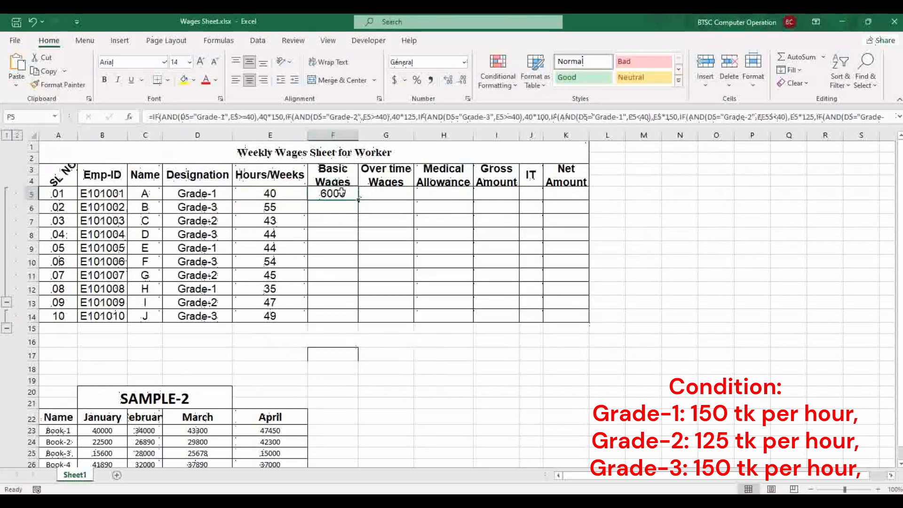
drag(358, 200, 343, 320)
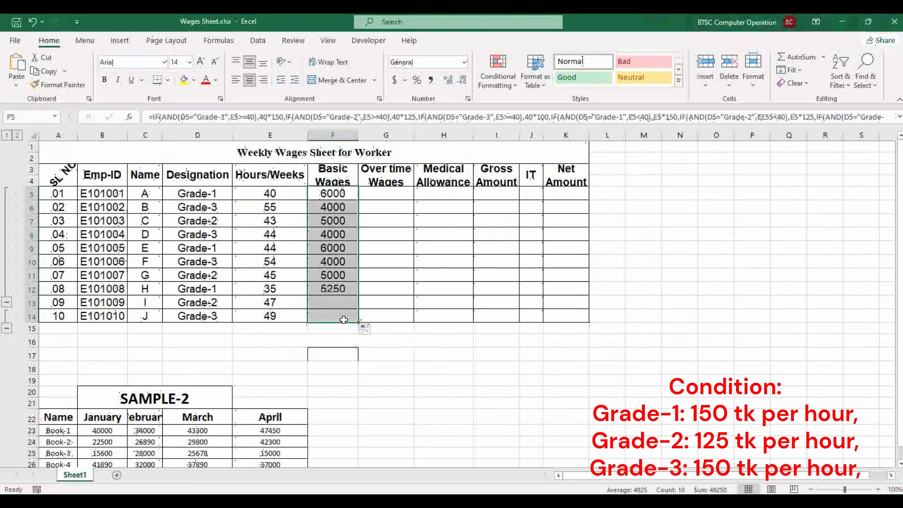
Test the wages formula on worker H's row by switching the designation in D12 between grades, ending with Grade-3.
click(281, 290)
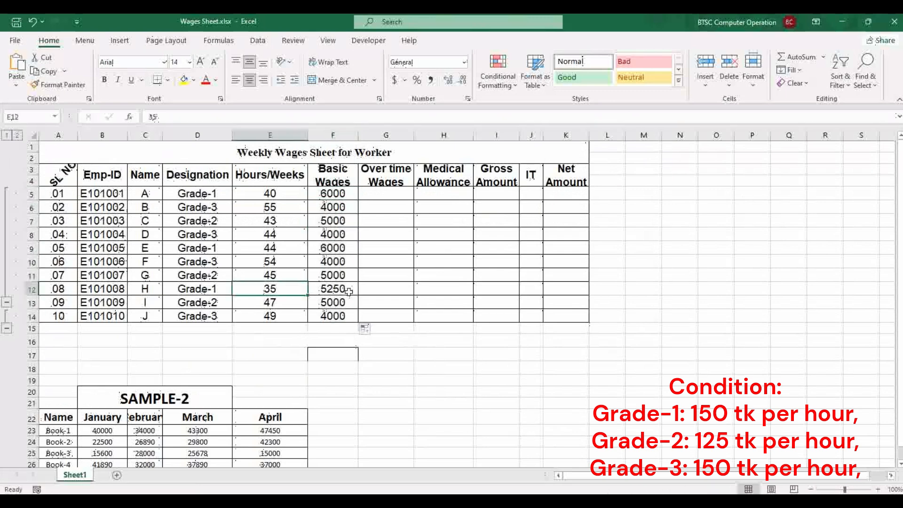
click(224, 287)
click(237, 290)
click(223, 299)
click(238, 290)
click(214, 307)
click(237, 289)
click(201, 313)
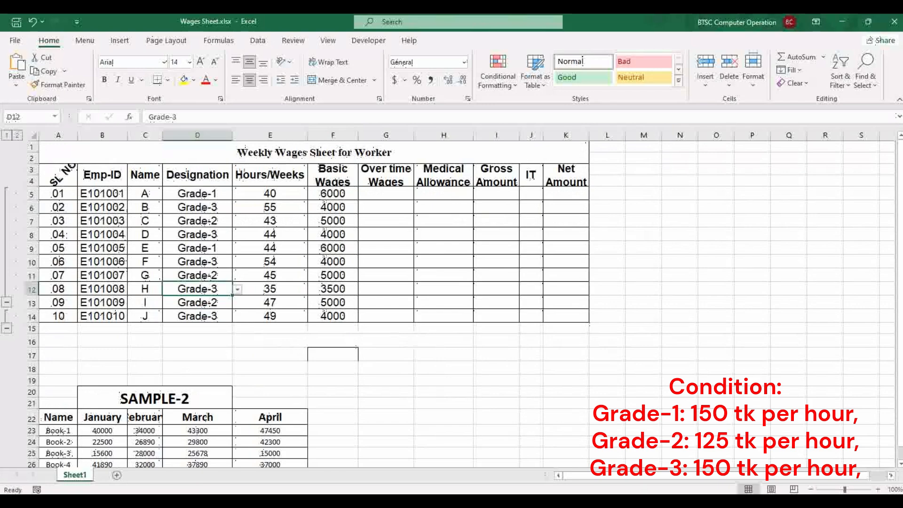
click(648, 502)
click(648, 502)
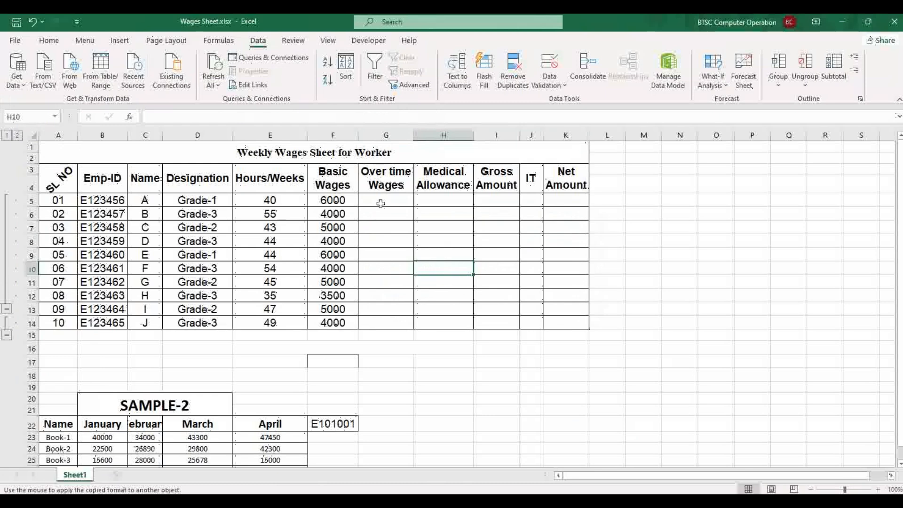
Start an IF formula in G5 for overtime wages with the logical test E5>40, followed by a comma.
click(381, 203)
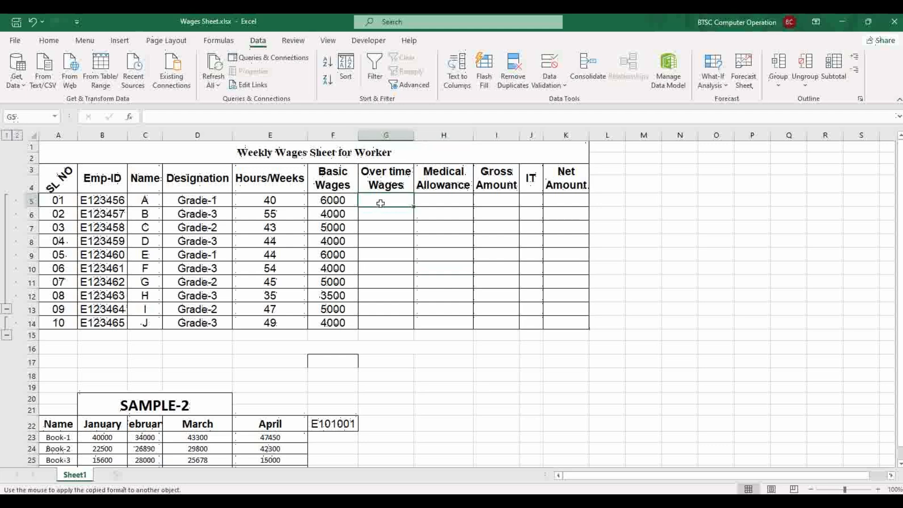
text(=)
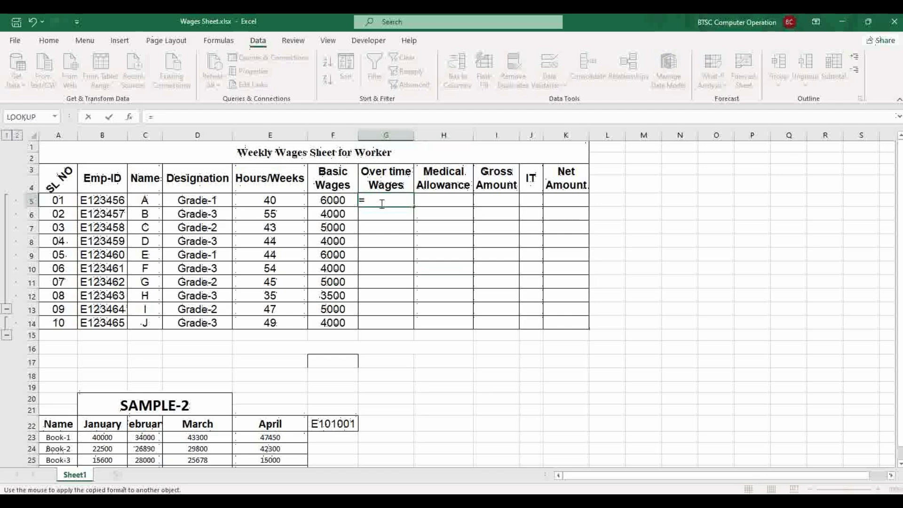
text(IF()
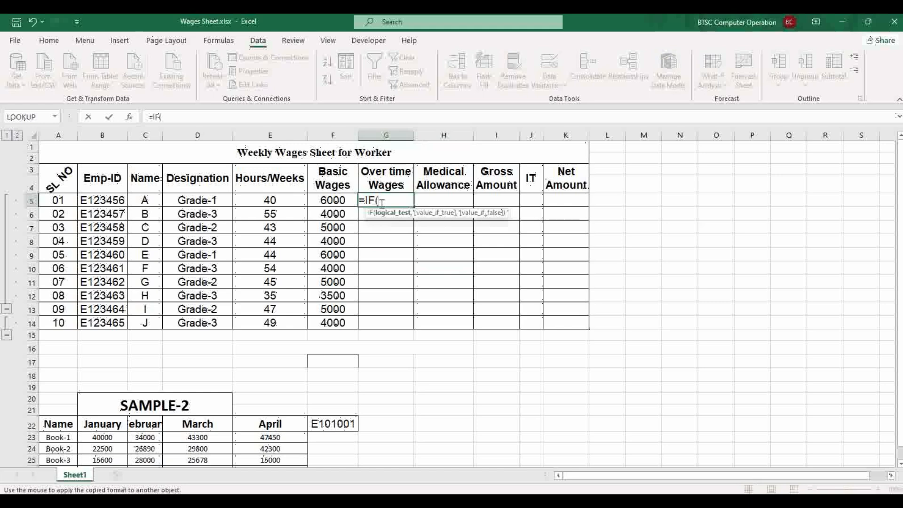
click(275, 198)
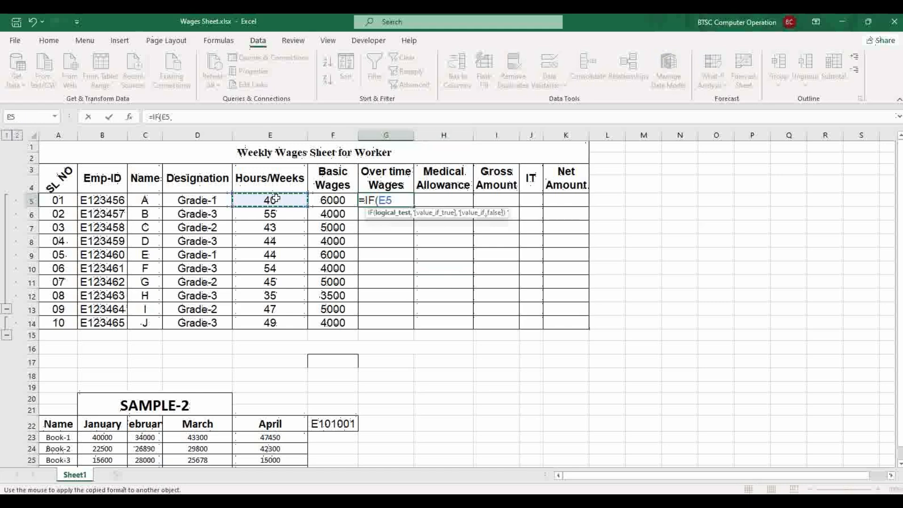
text(>)
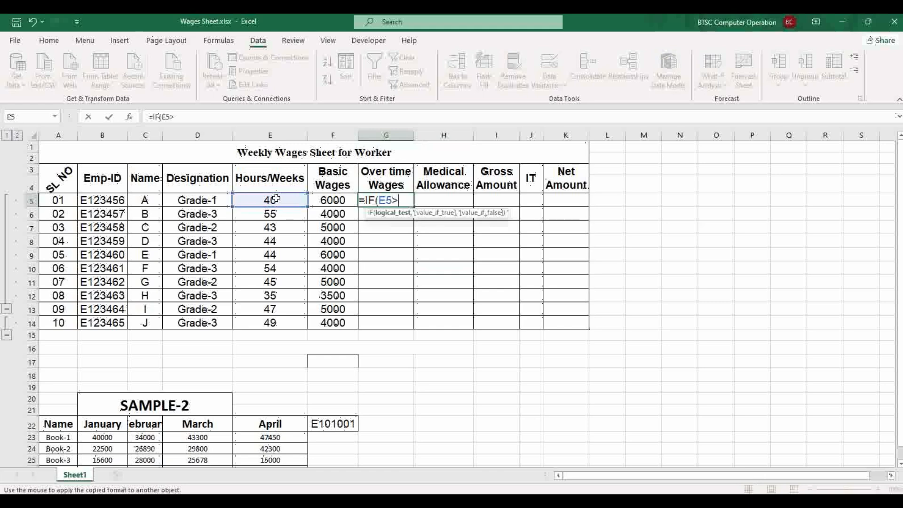
text(40<)
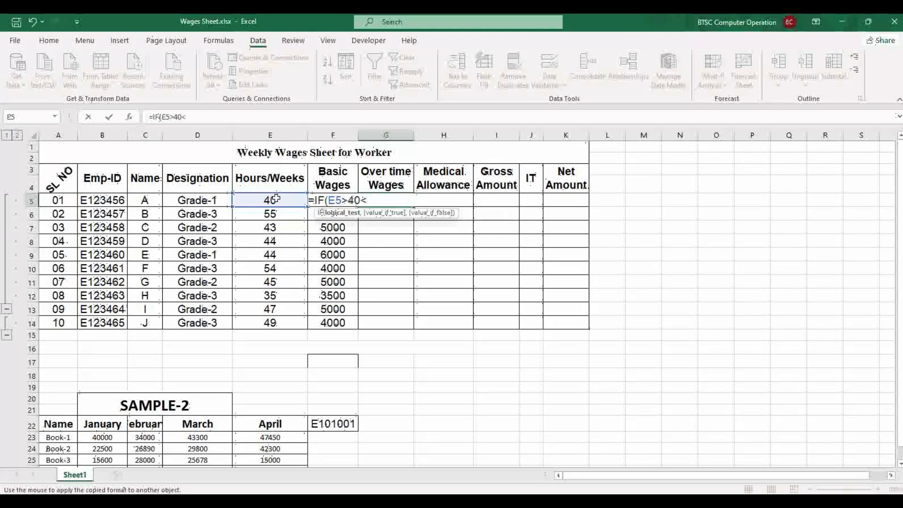
key(BackSpace)
text(,)
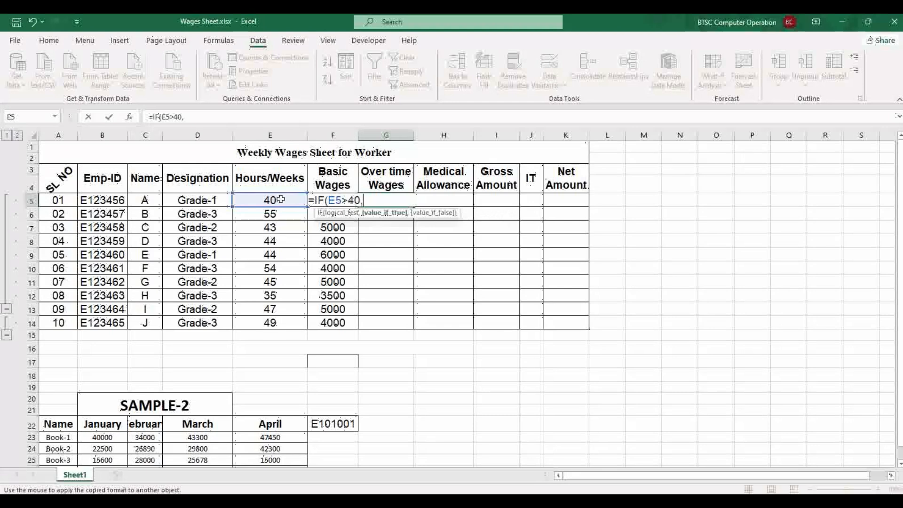
Complete the G5 formula with (E5-40)*200 as the value if true and 0 as the value if false.
text(()
click(281, 200)
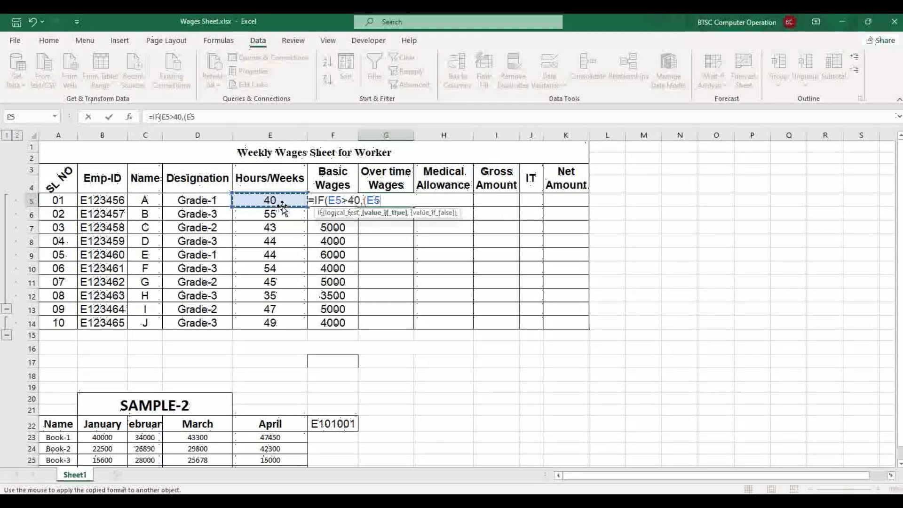
text(-40)
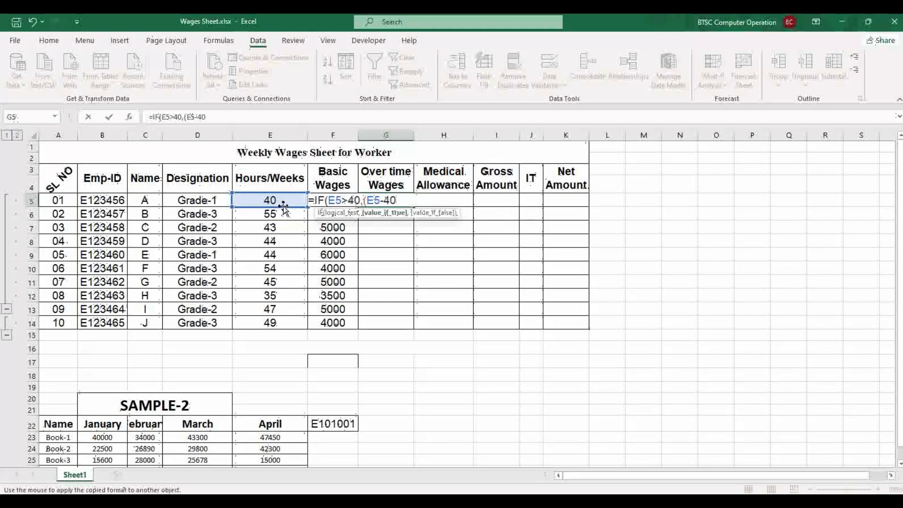
text()*200,)
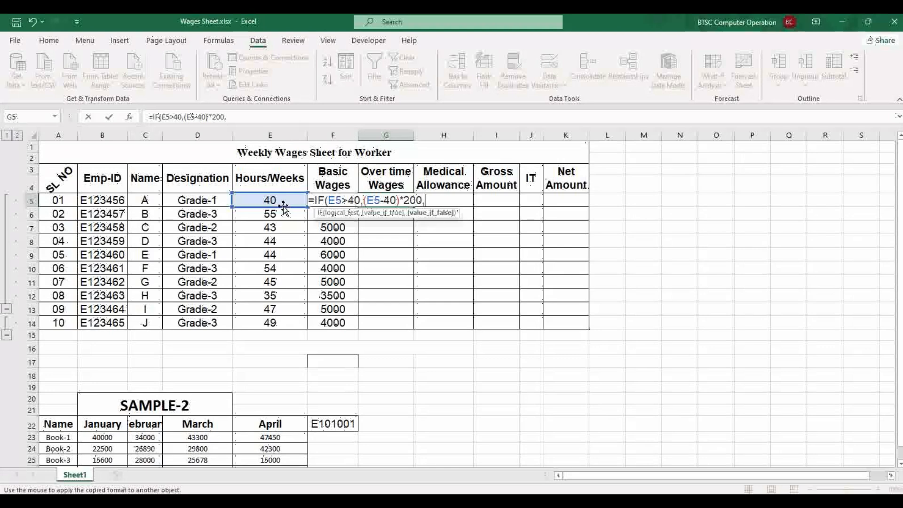
text(0)
key(Return)
key(Return)
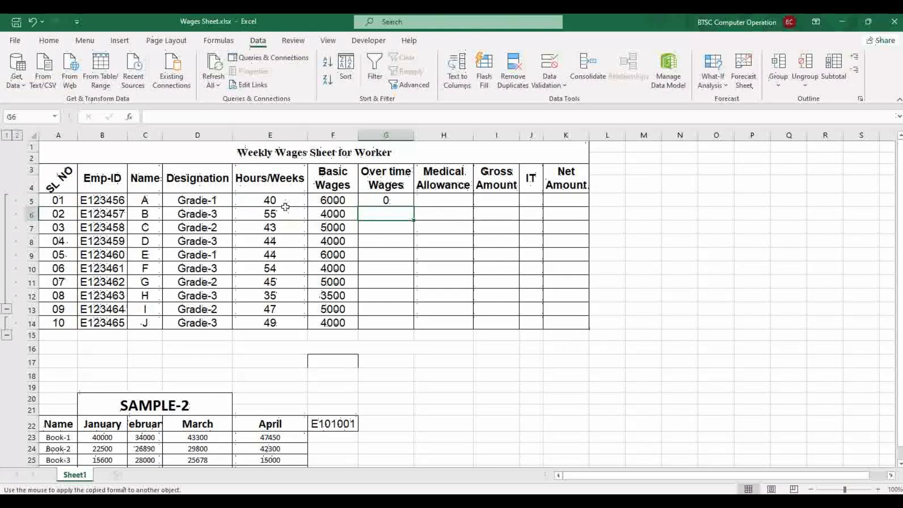
Fill the overtime formula from G5 down through G14 and check the formula in G12.
click(283, 201)
click(368, 200)
drag(414, 207, 405, 323)
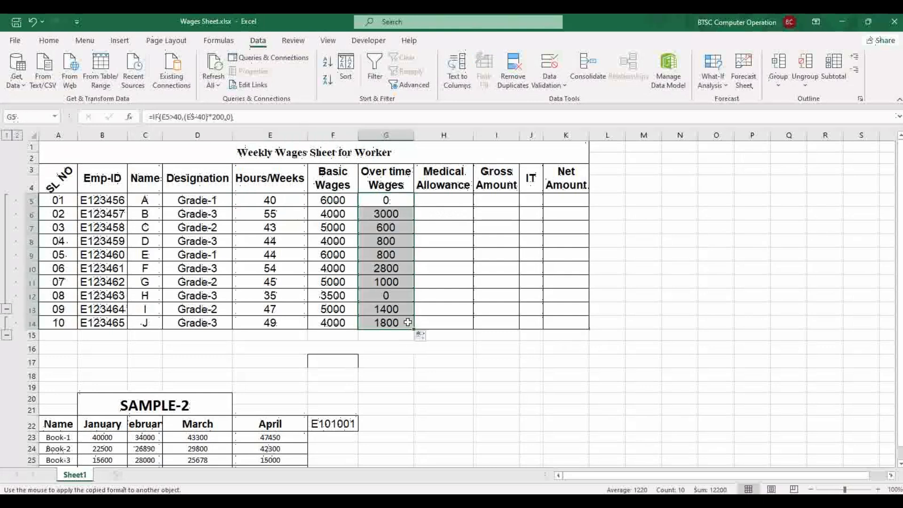
click(397, 294)
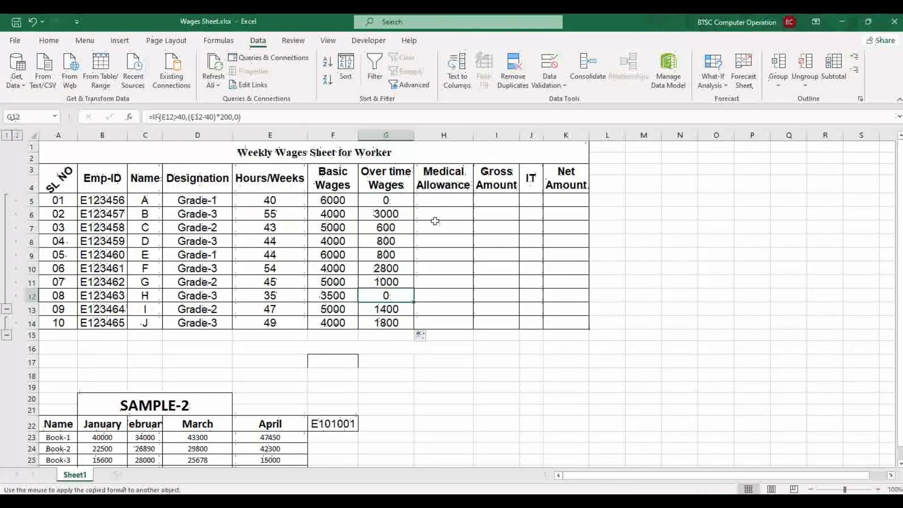
Enter a medical allowance of 500 in H5 and fill it down through H14.
click(454, 200)
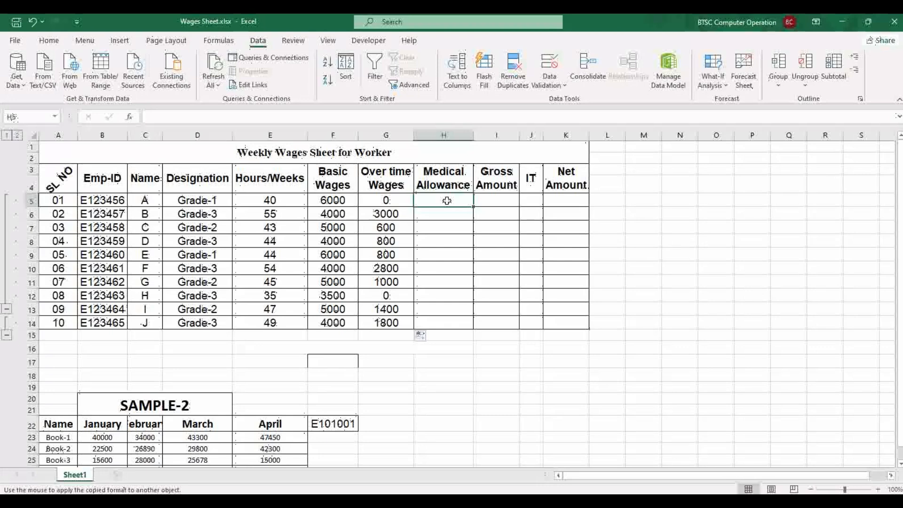
text(500)
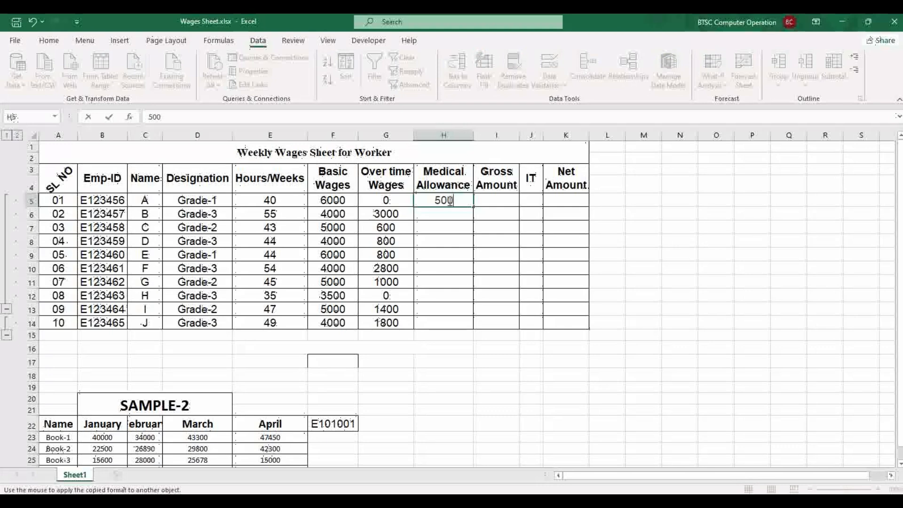
key(Return)
click(470, 202)
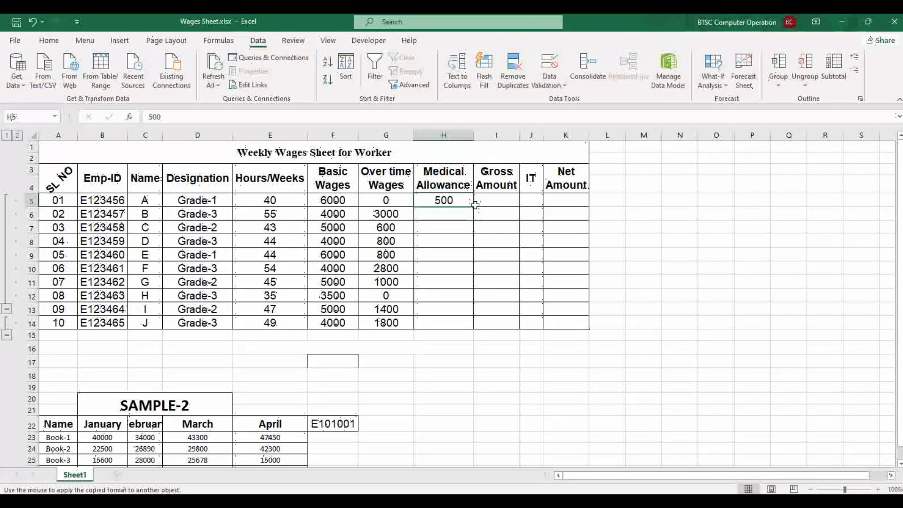
drag(474, 207, 475, 324)
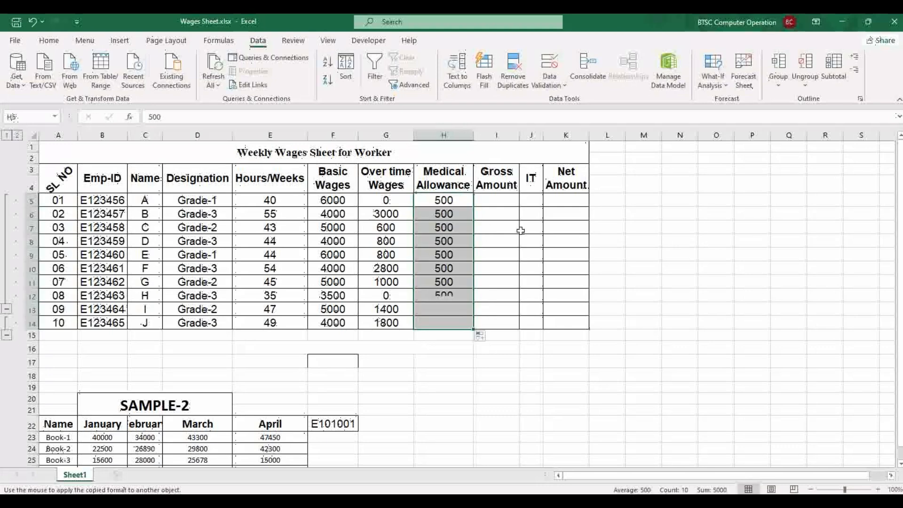
click(506, 201)
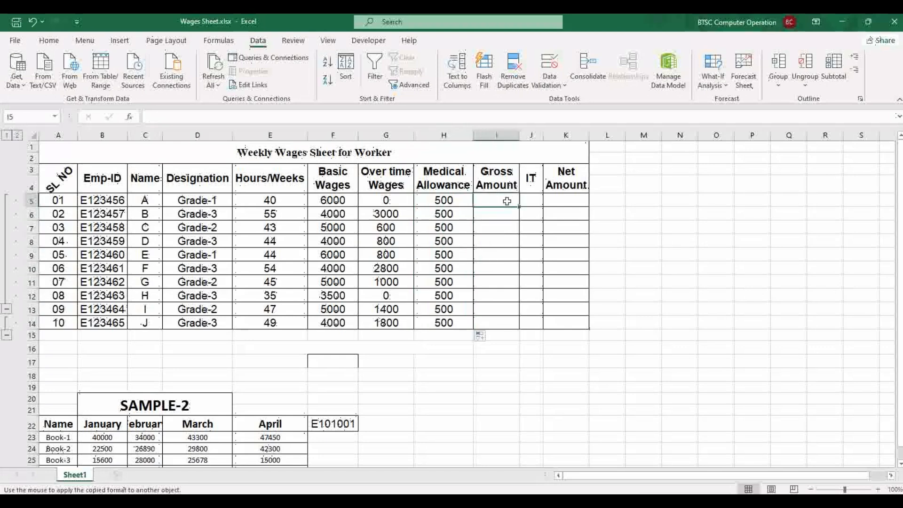
text(=)
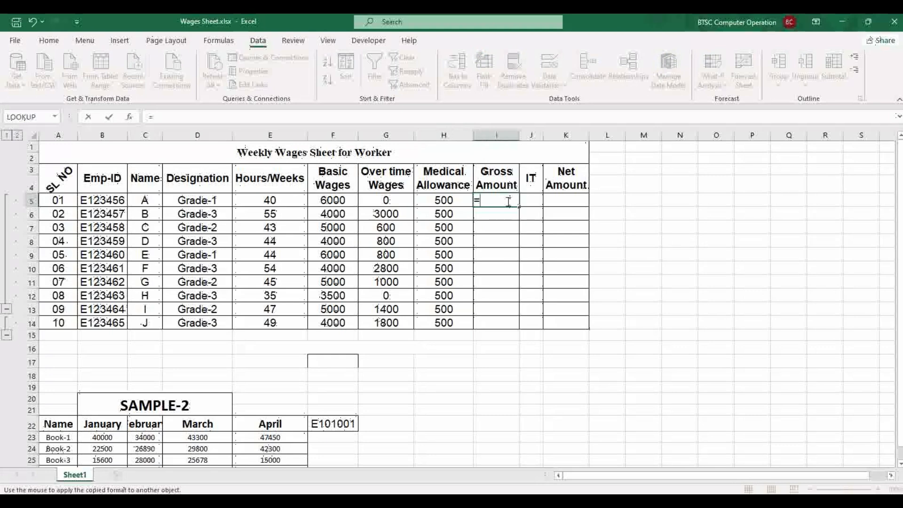
text(SUM)
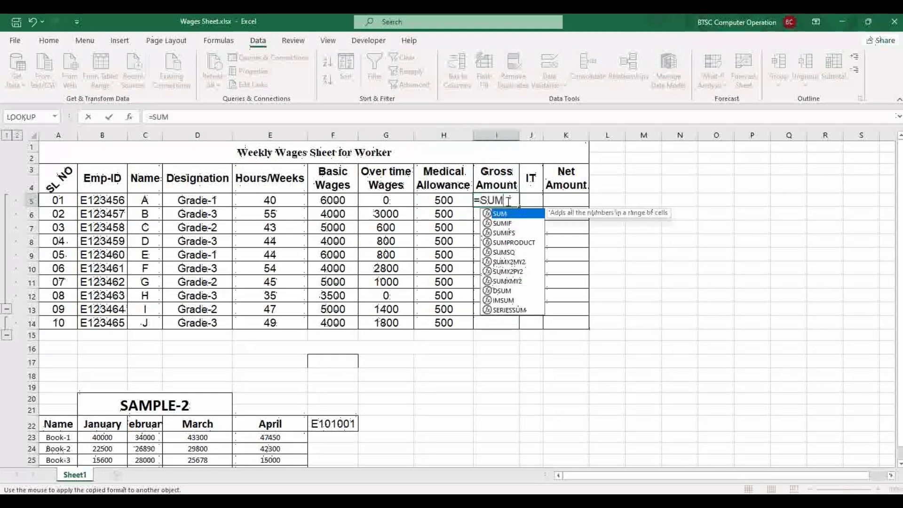
text(()
drag(335, 199, 421, 199)
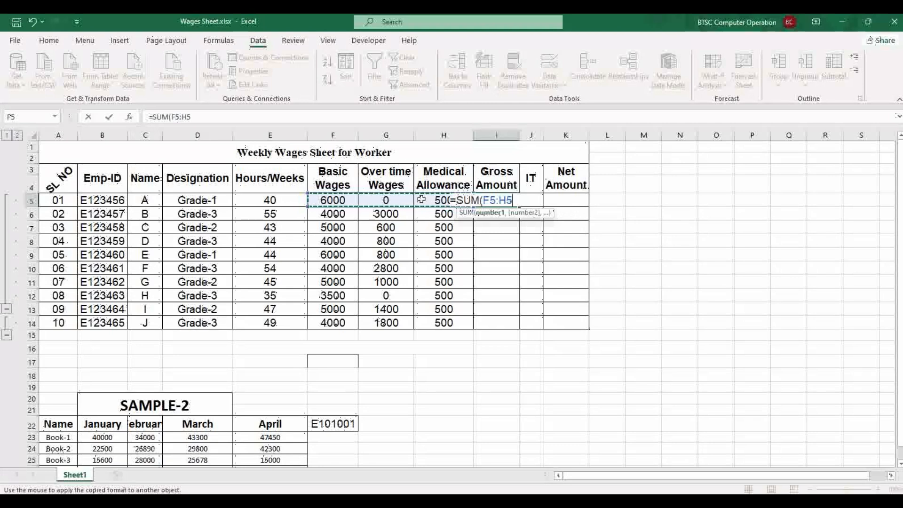
key(Escape)
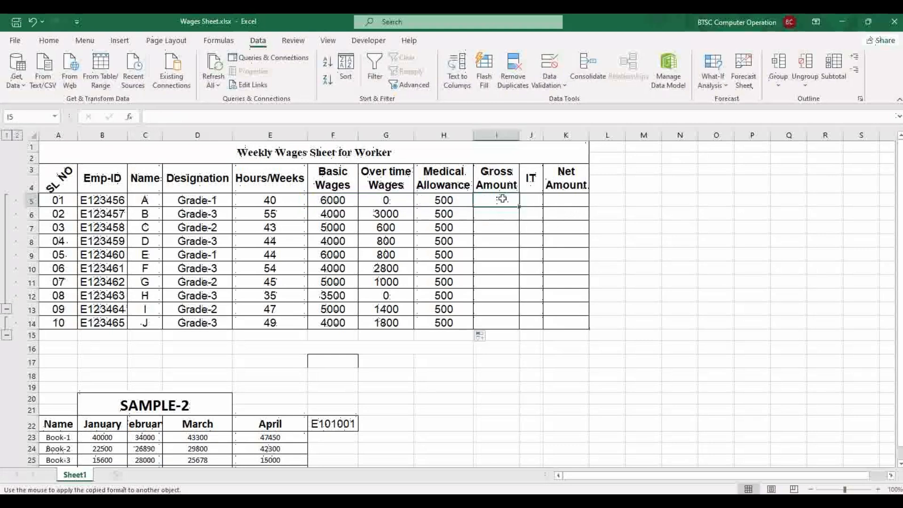
Enter the formula =F5+H5 in cell I5 under Gross Amount.
text(=)
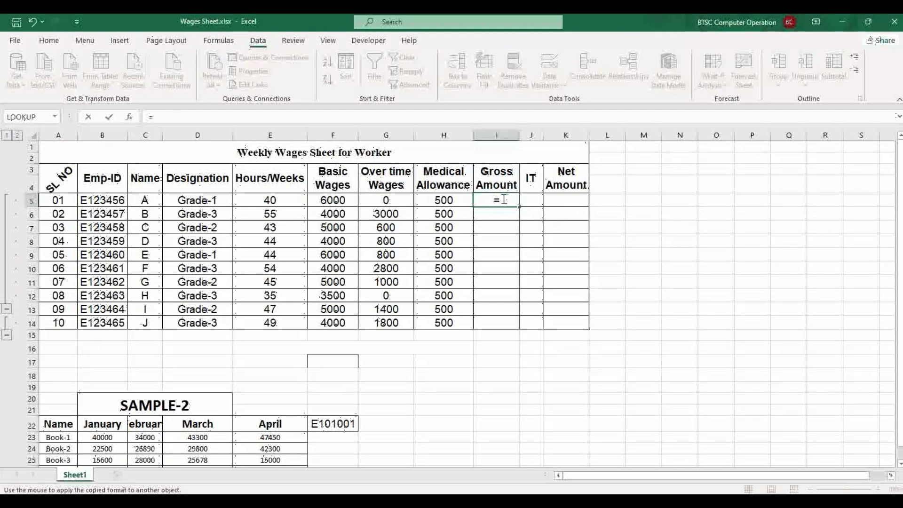
click(338, 200)
text(+)
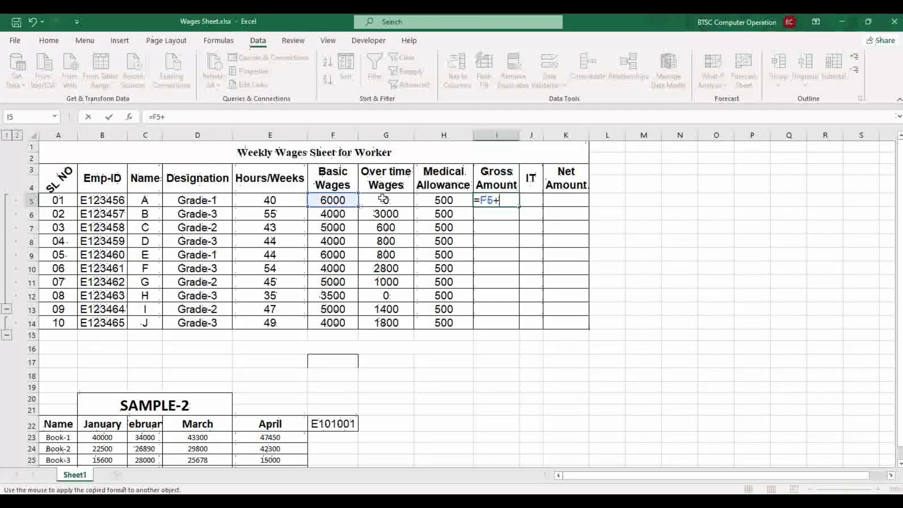
click(435, 199)
key(Return)
click(511, 199)
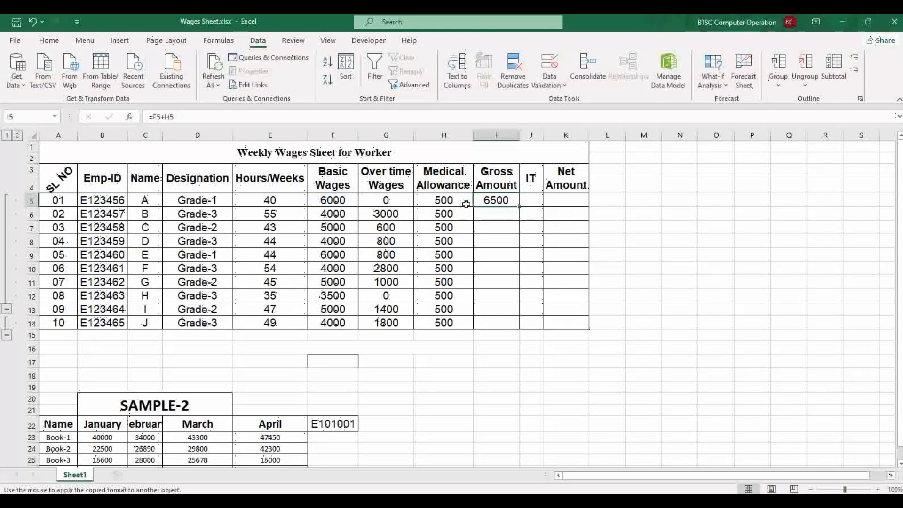
Replace H5 with G5 in the I5 gross amount formula and fill it down through I14.
double_click(490, 200)
click(510, 202)
key(BackSpace)
key(BackSpace)
click(397, 202)
key(Return)
click(485, 202)
drag(519, 207, 520, 329)
Calculate income tax in J5 with the formula =I5*10% and fill it down through J14.
double_click(531, 201)
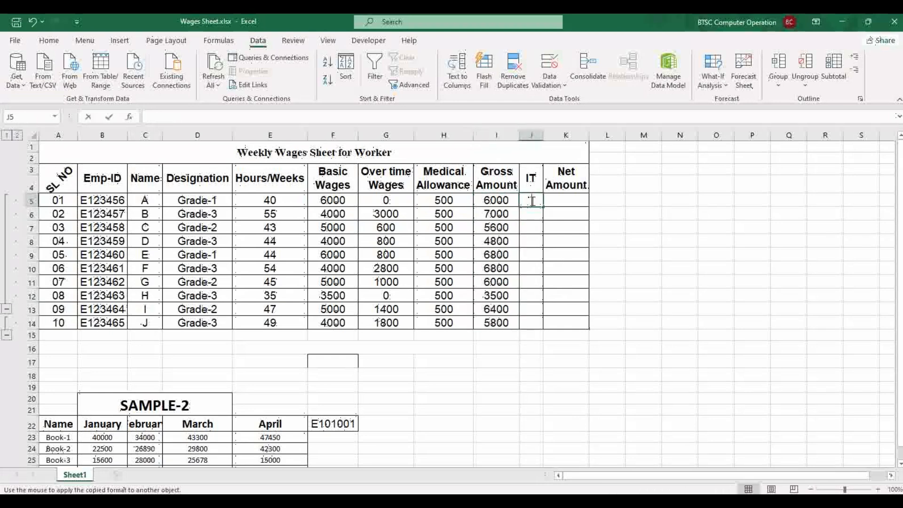
text(=)
click(510, 203)
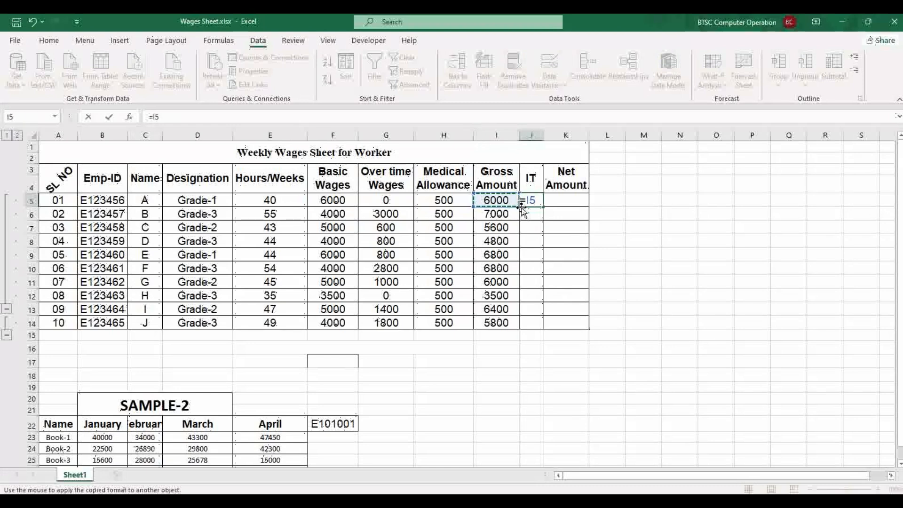
text(*10)
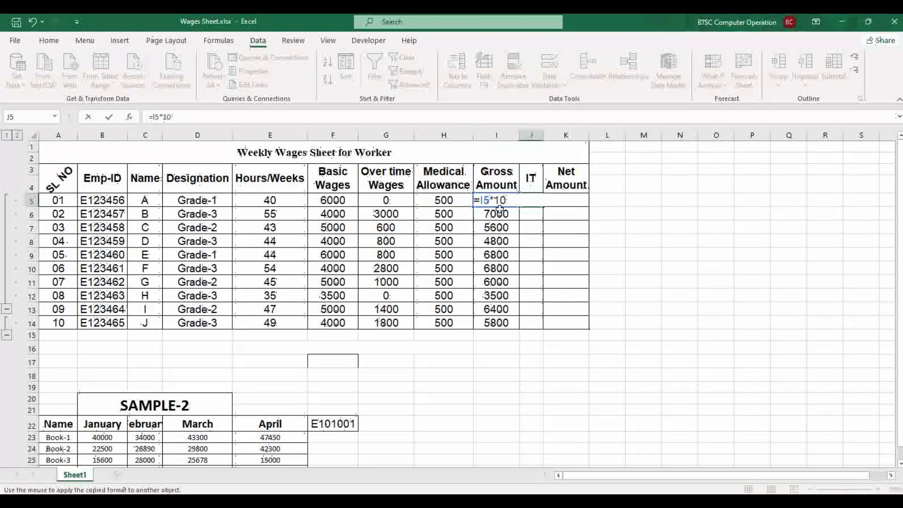
text(%)
key(Return)
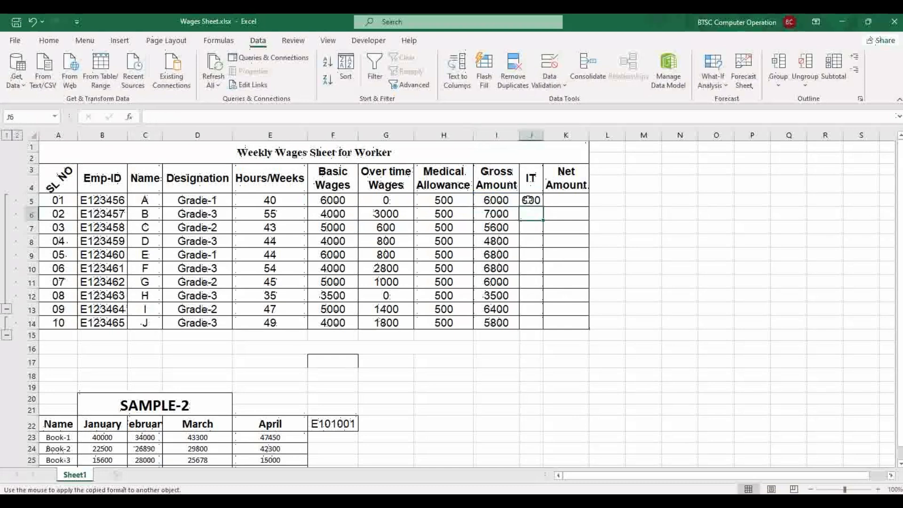
click(533, 199)
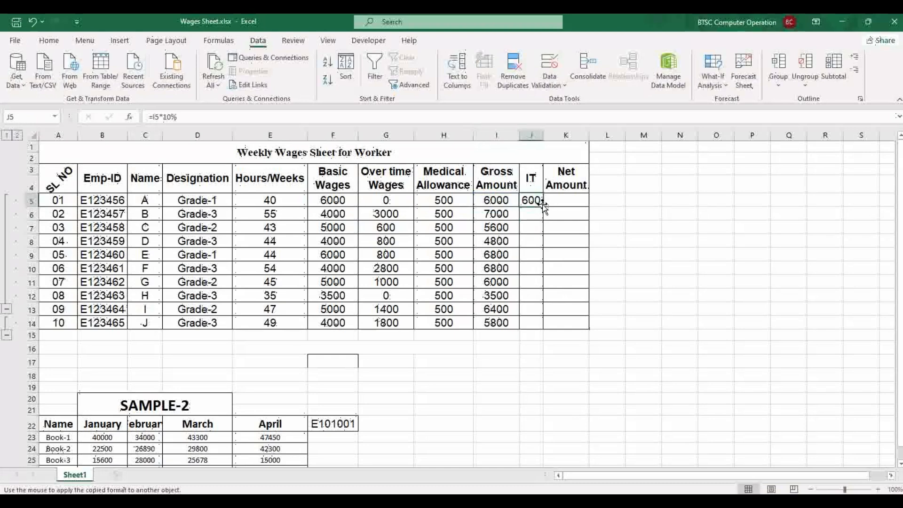
drag(543, 208, 530, 329)
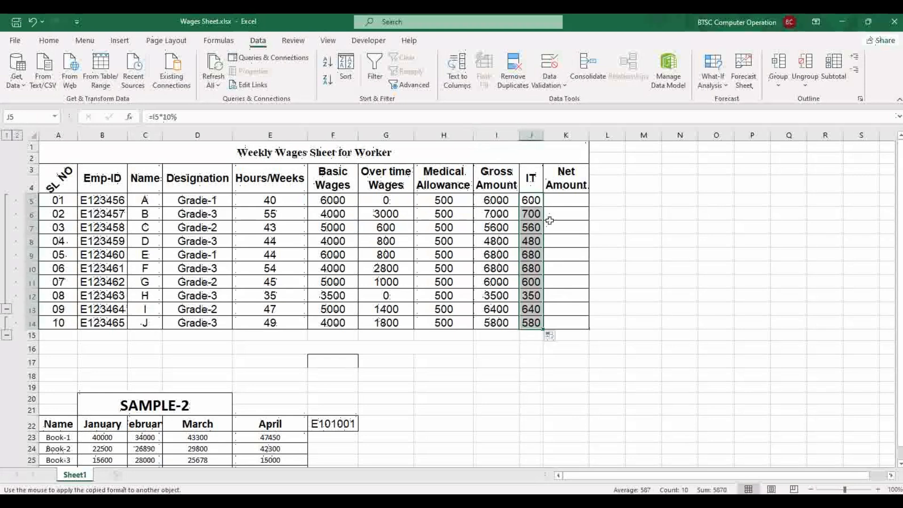
Calculate the net amount in K5 with the formula =I5+H5-J5 and fill it down through K14.
double_click(556, 201)
text(=)
click(489, 201)
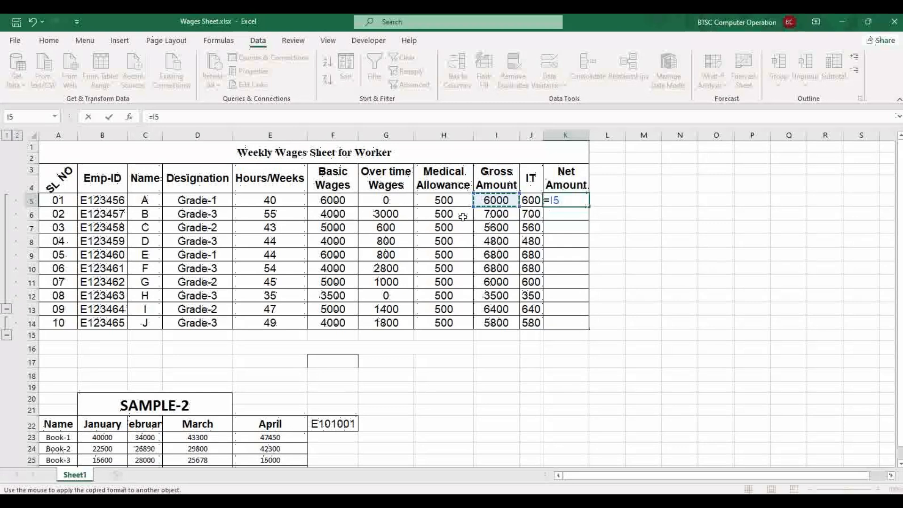
text(+)
click(444, 200)
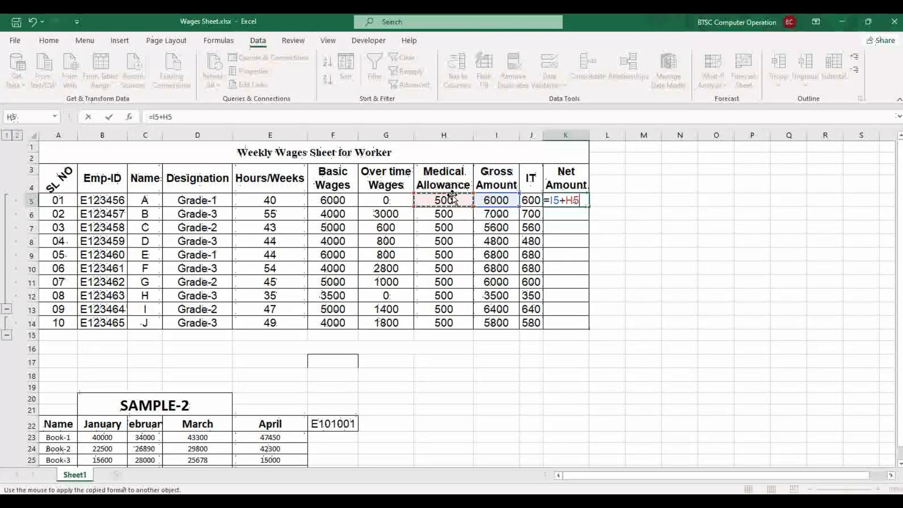
text(-)
click(533, 198)
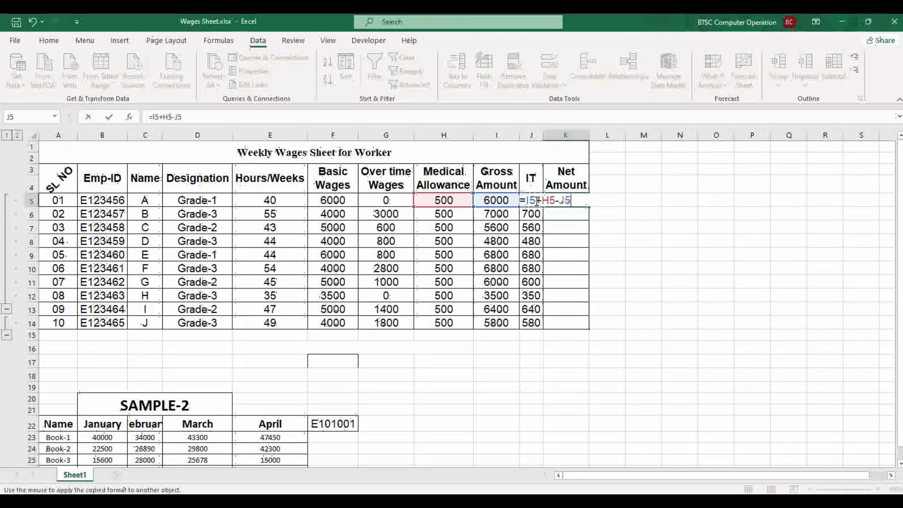
key(ctrl+Return)
drag(590, 207, 579, 322)
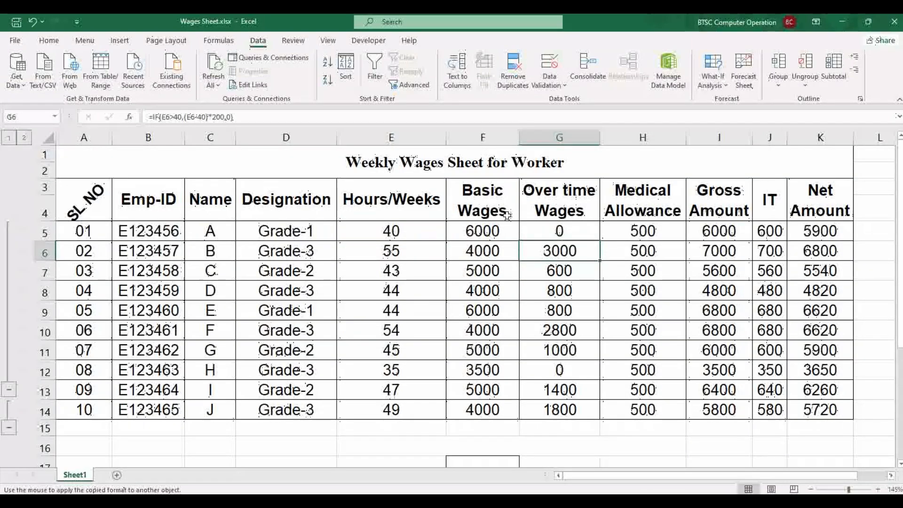
Clear the contents of cell F22 beside the April header of the SAMPLE-2 table.
scroll(517, 232, down, 4)
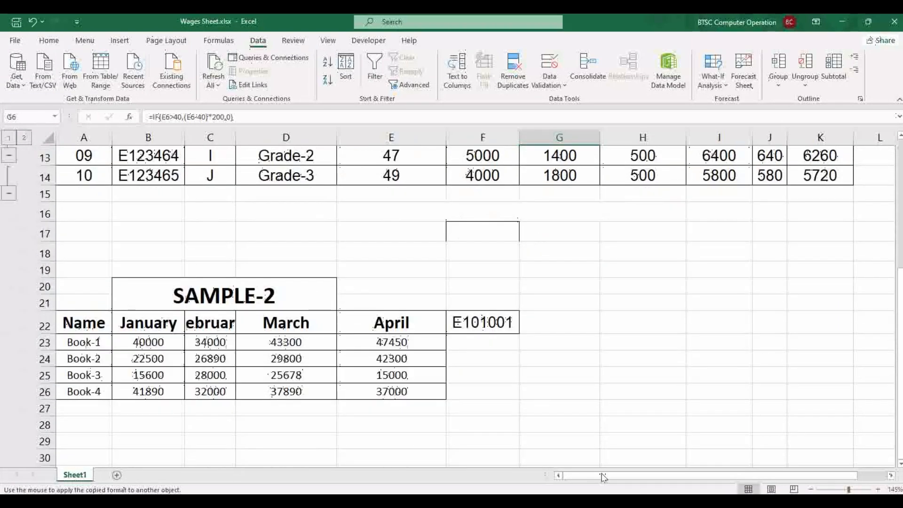
click(479, 323)
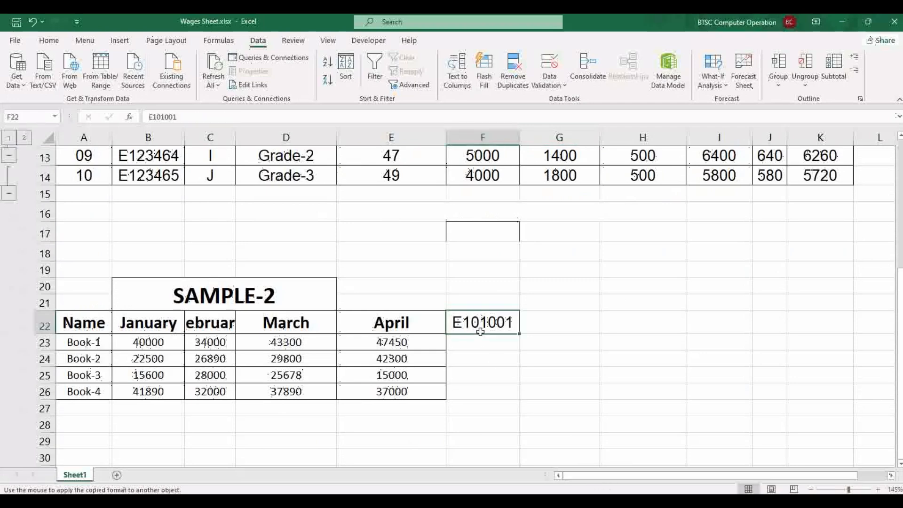
key(Delete)
click(474, 357)
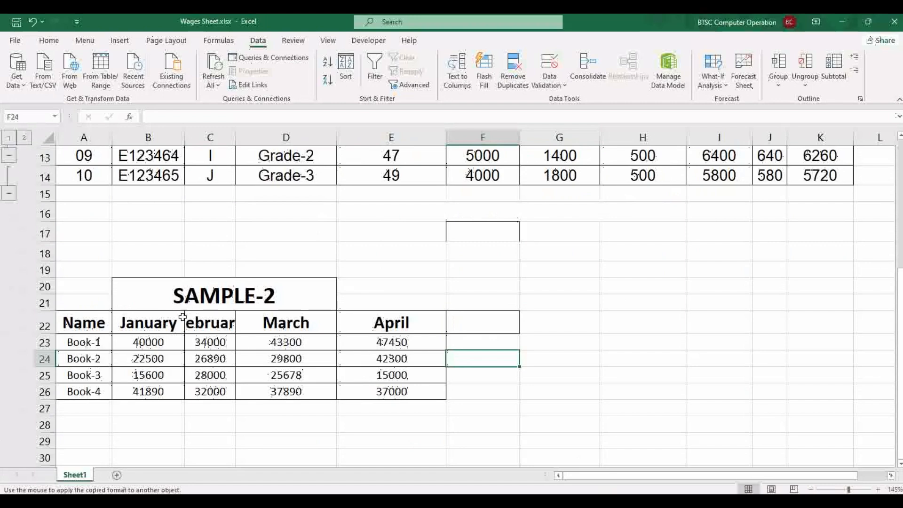
Insert a clustered column chart from the SAMPLE-2 data in A22:E26 and move it to the right of the table.
click(85, 358)
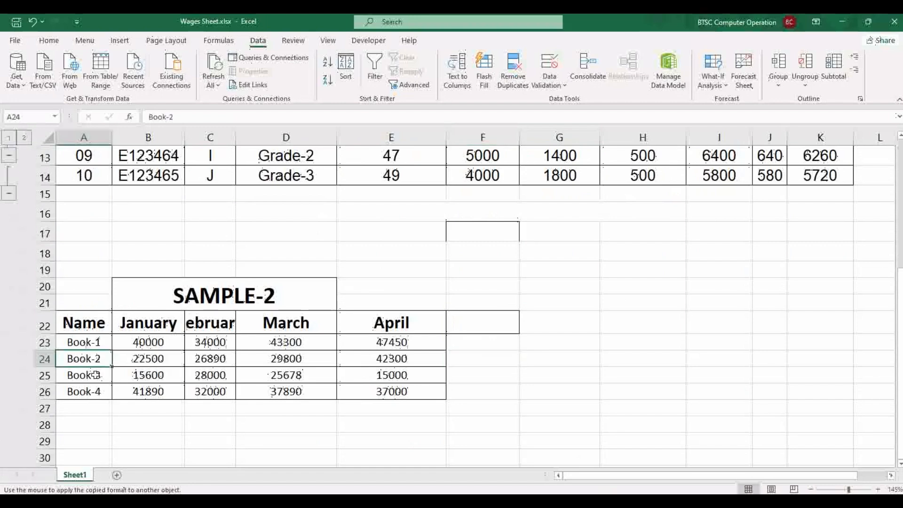
click(160, 322)
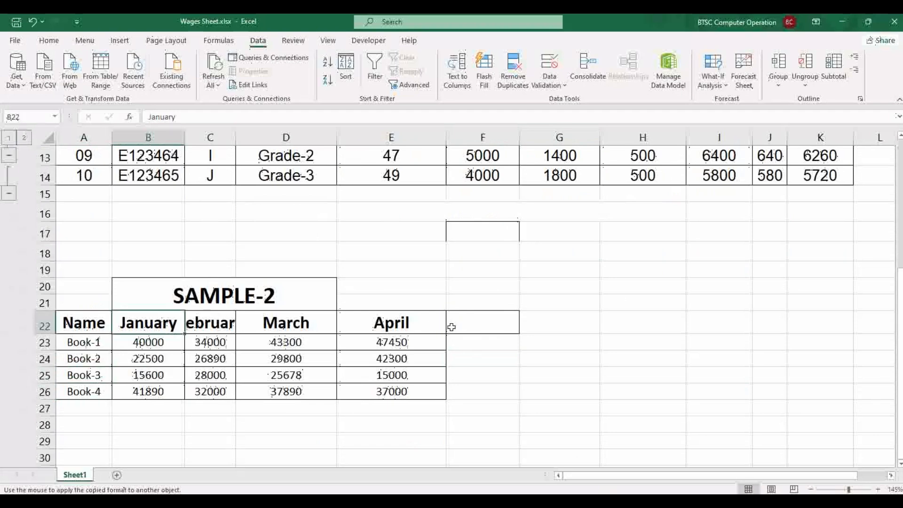
drag(87, 323, 388, 391)
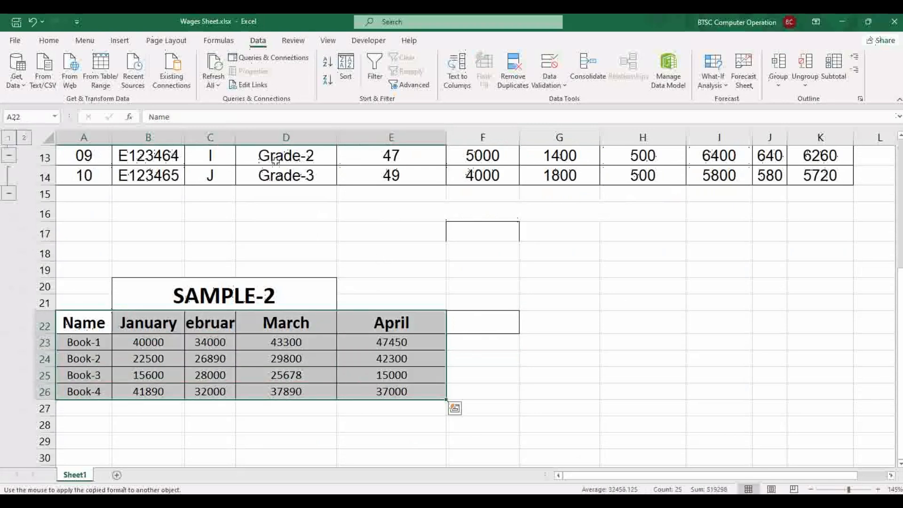
click(119, 41)
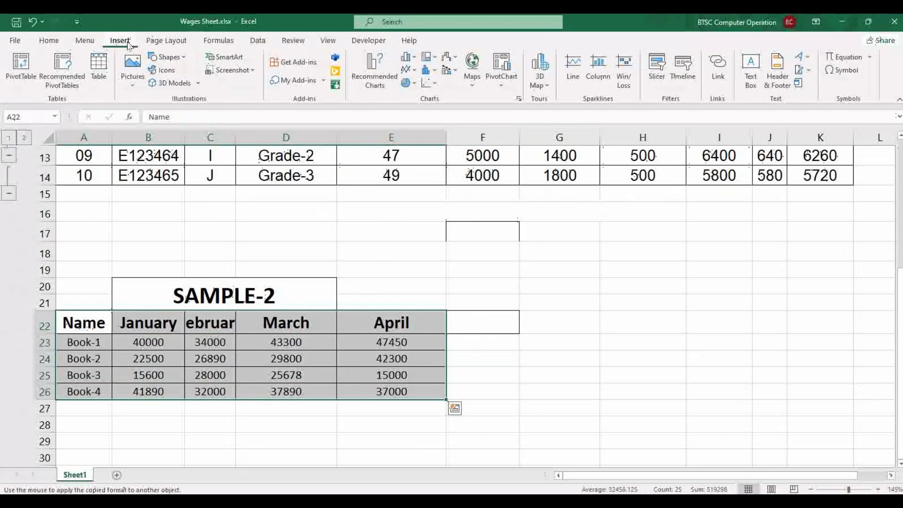
click(407, 60)
click(414, 95)
drag(477, 192, 682, 181)
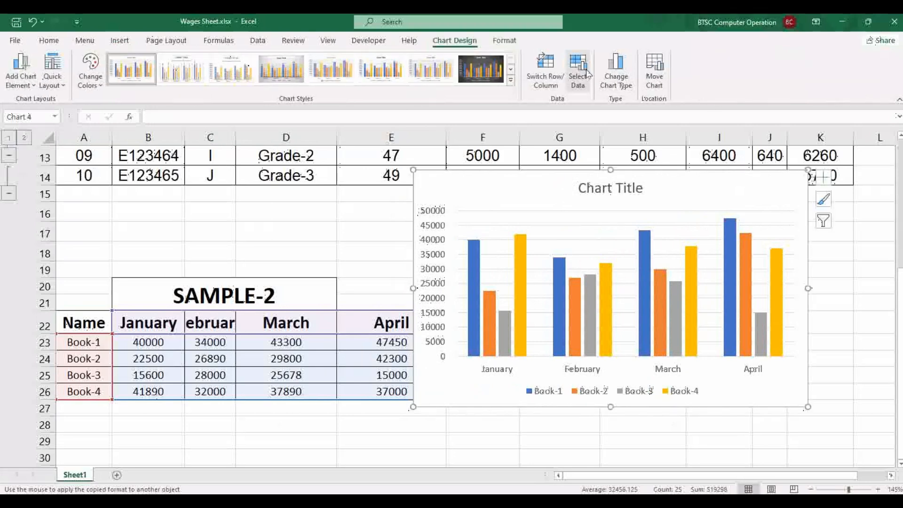
Switch the chart's rows and columns so the books form the categories, and add axis titles.
click(546, 71)
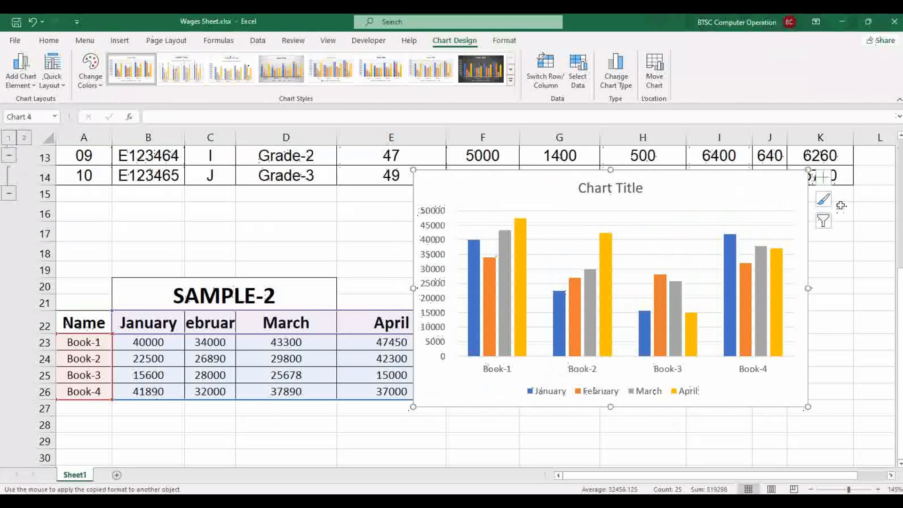
click(823, 177)
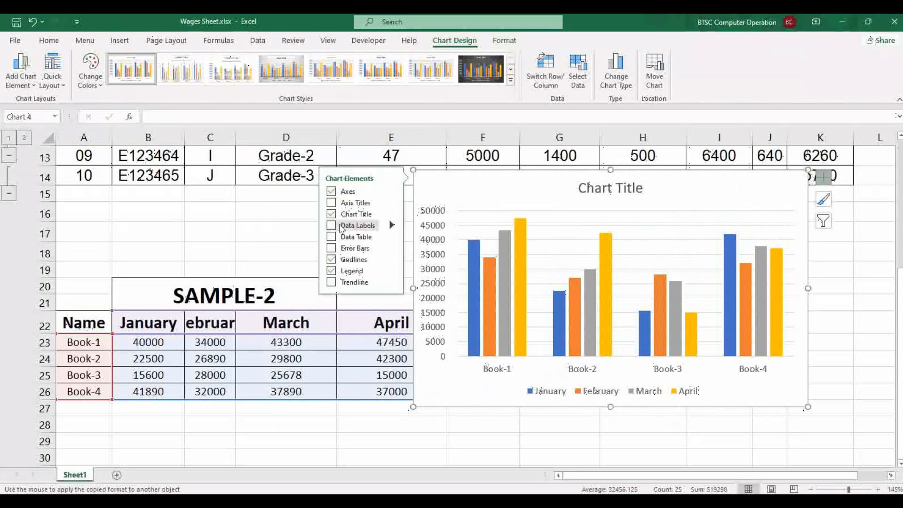
click(332, 202)
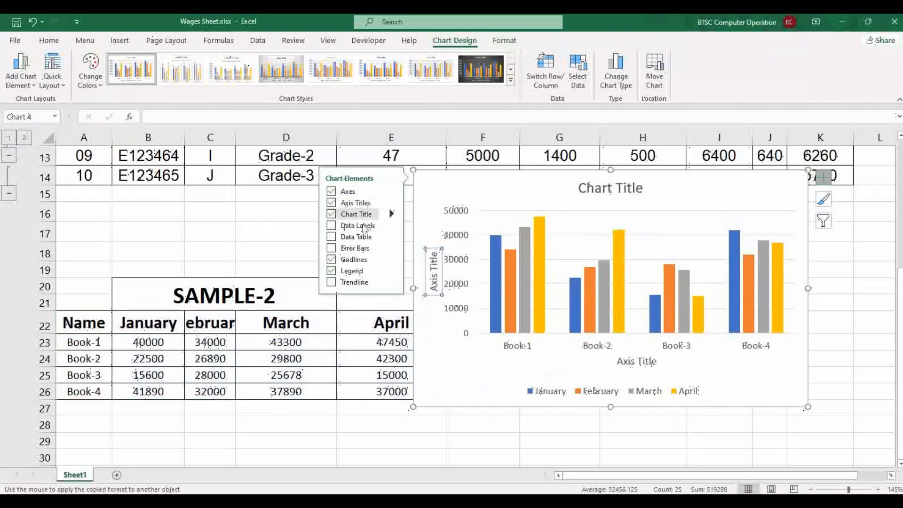
Replace the vertical axis title text with TAKA.
click(434, 274)
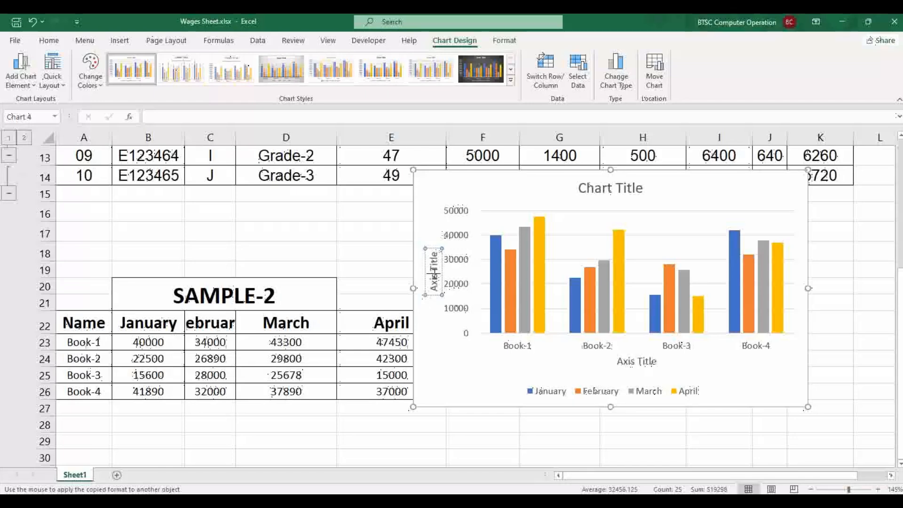
text(A)
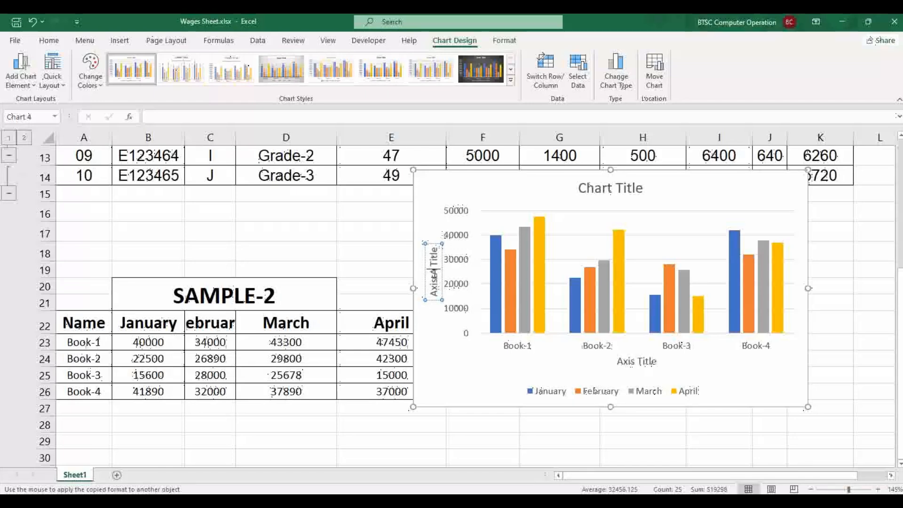
key(Delete)
key(Delete)
key(Delete)
key(Delete)
key(Delete)
key(Delete)
key(BackSpace)
key(BackSpace)
key(BackSpace)
key(BackSpace)
key(BackSpace)
key(BackSpace)
text(TAKA)
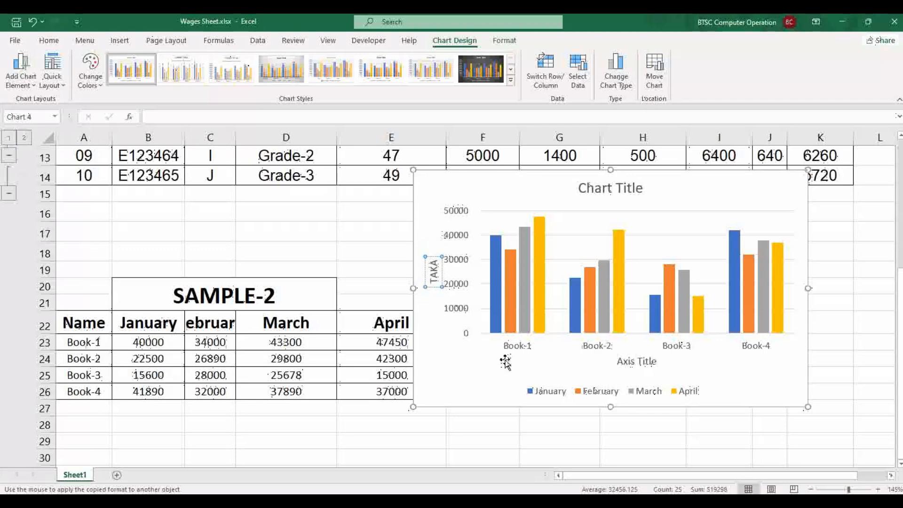
Replace the horizontal axis title text with MONTH and close the axis title formatting options.
click(638, 361)
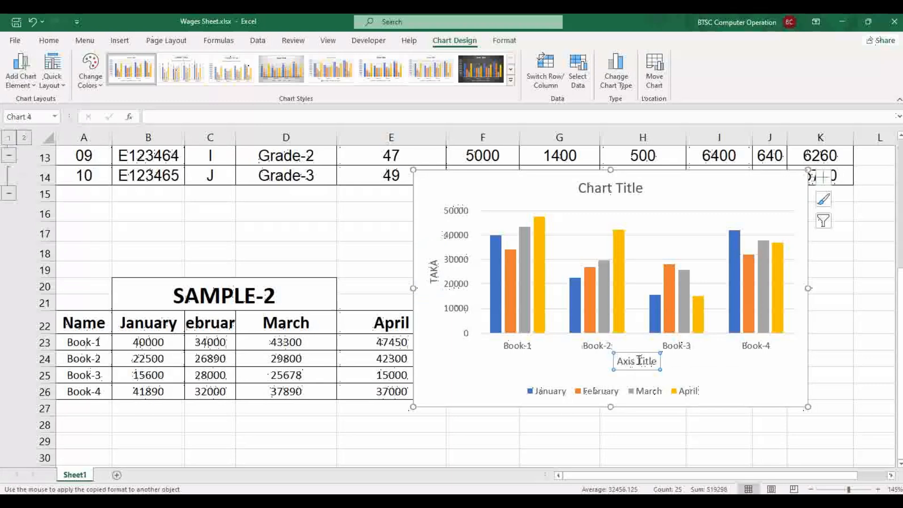
text(M)
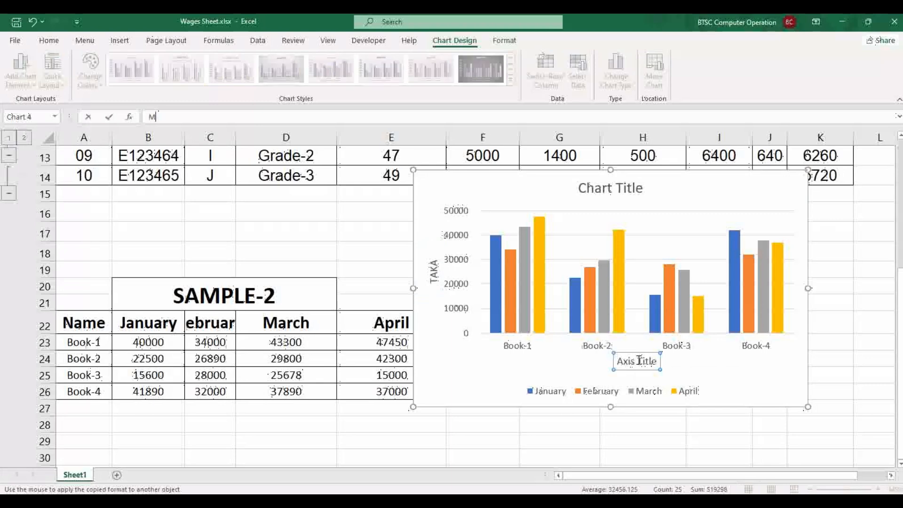
double_click(637, 362)
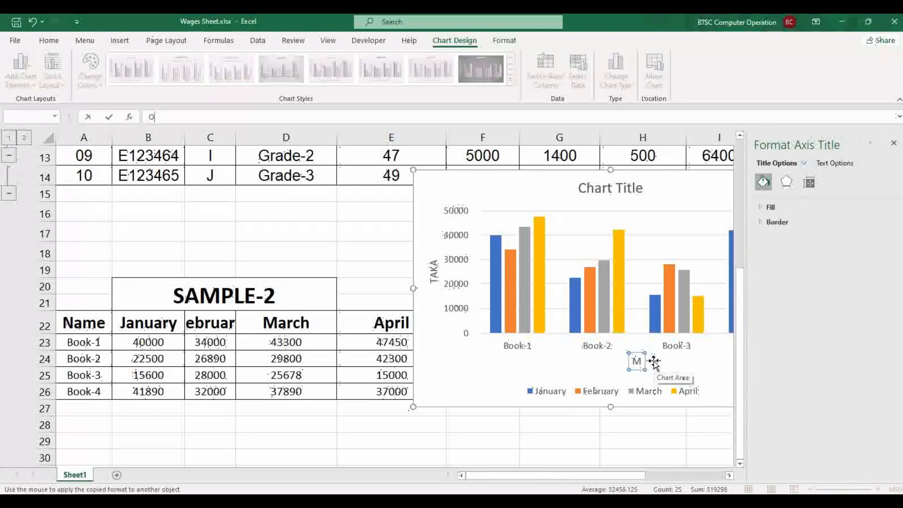
text(O)
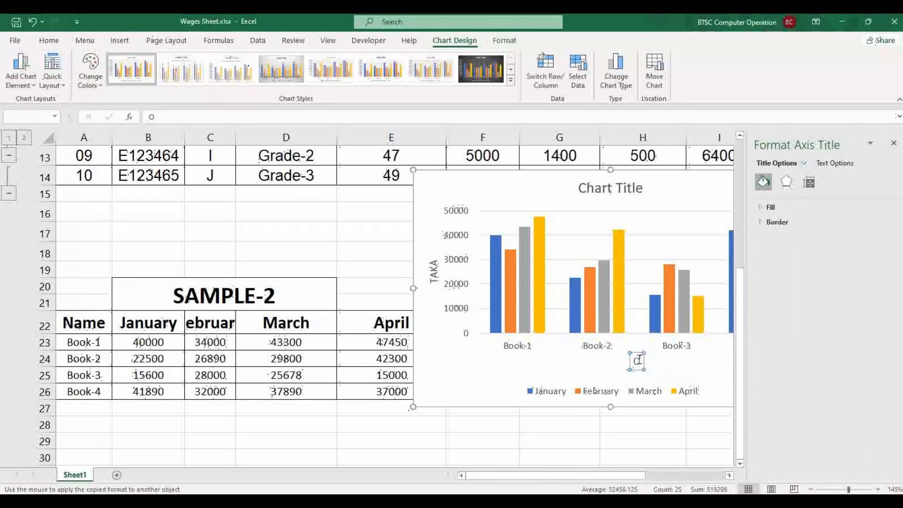
key(BackSpace)
text(MONTH)
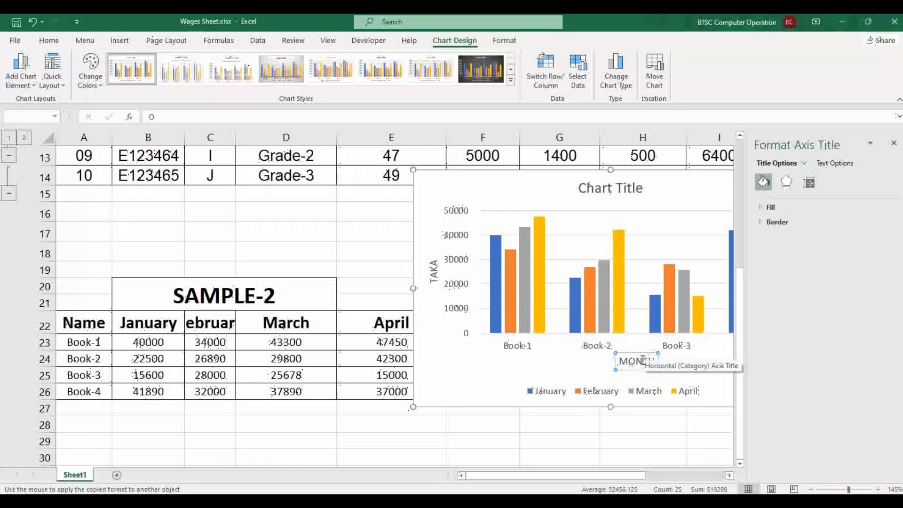
click(893, 142)
click(876, 157)
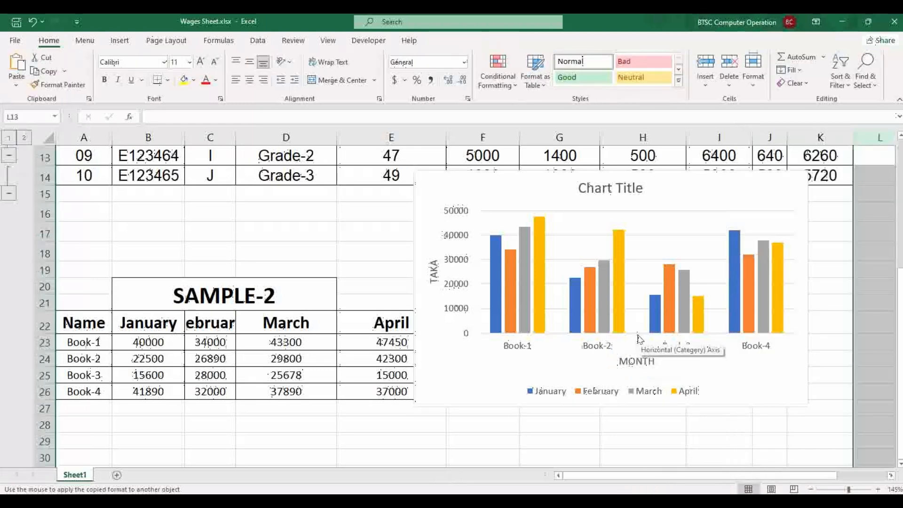
Replace the chart title text with CHART FOR BOOK SALE.
scroll(638, 336, up, 1)
scroll(638, 336, up, 1)
click(624, 246)
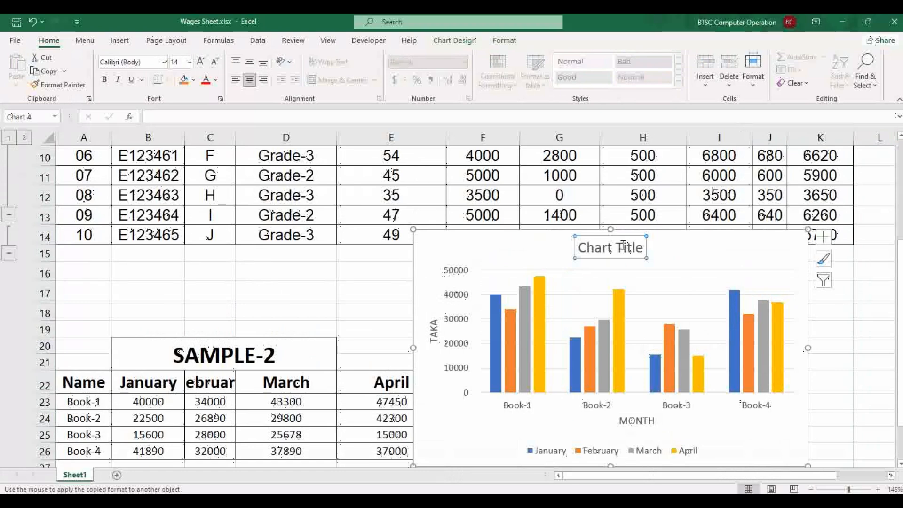
text(CHA)
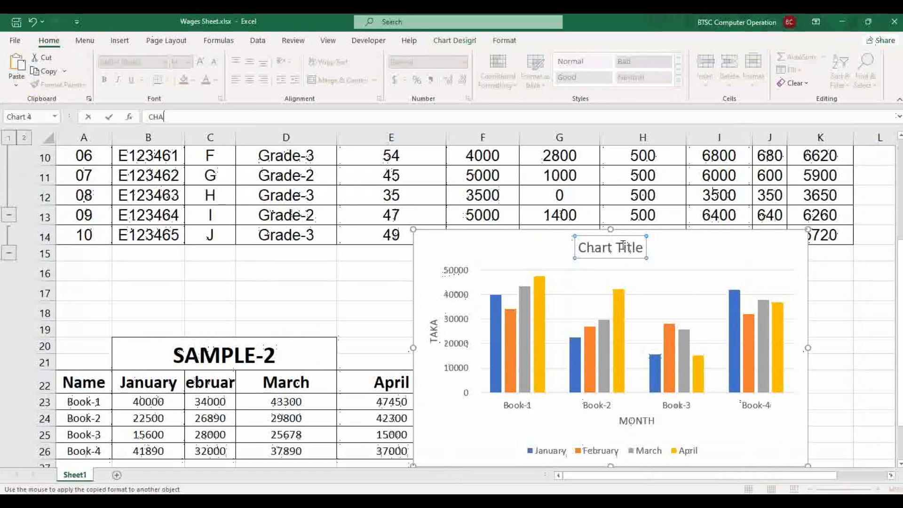
key(Return)
text(RT)
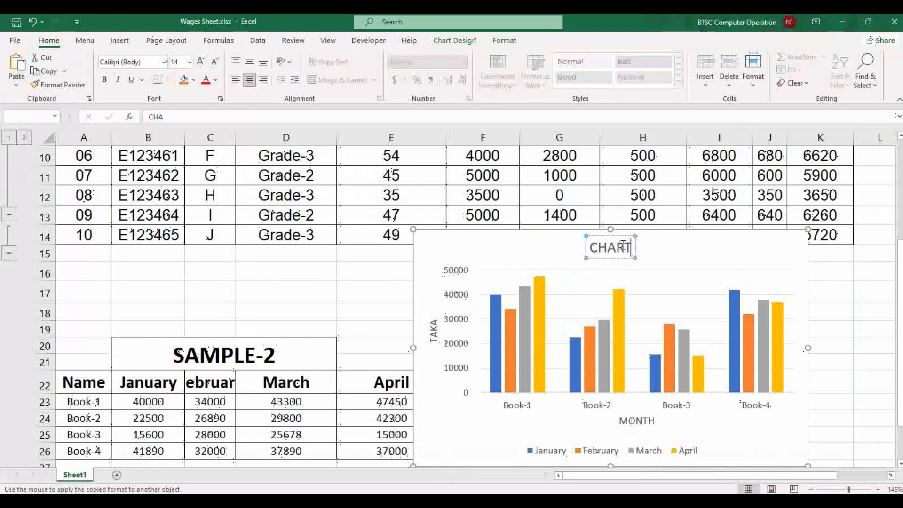
text( FOR)
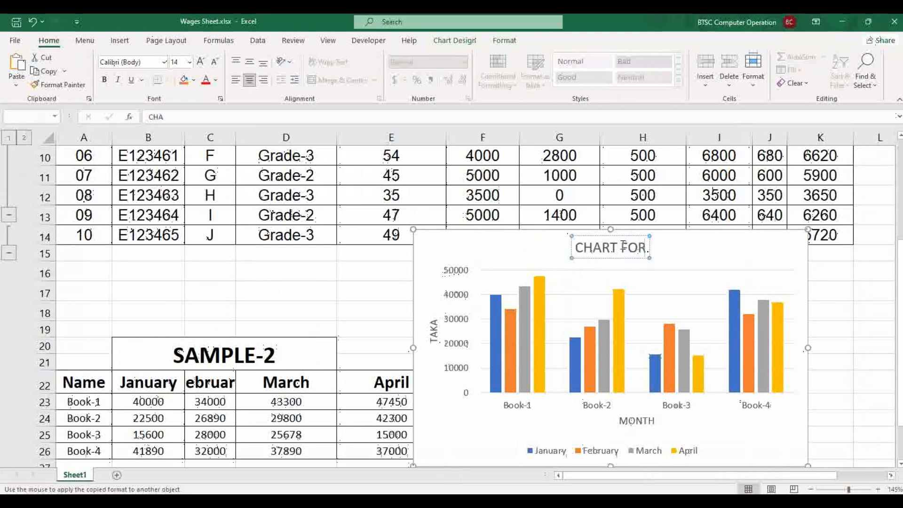
text( BO)
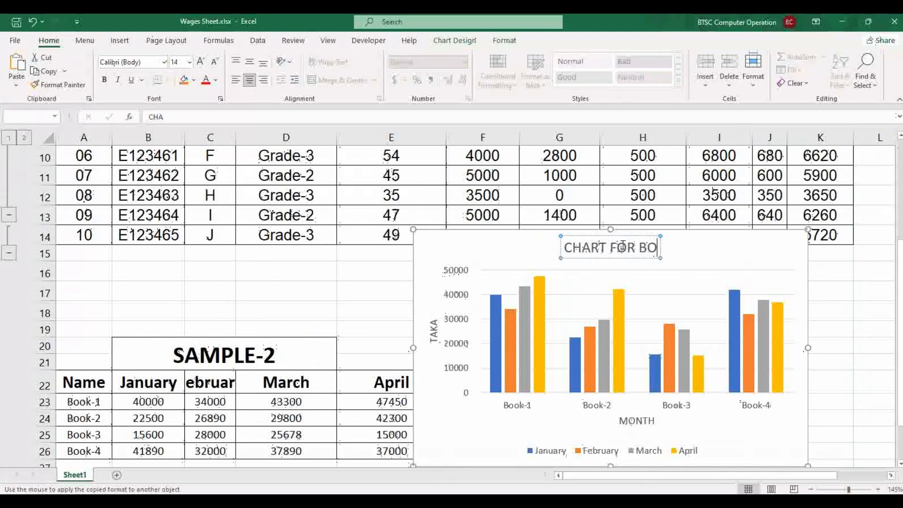
text(OK SALW)
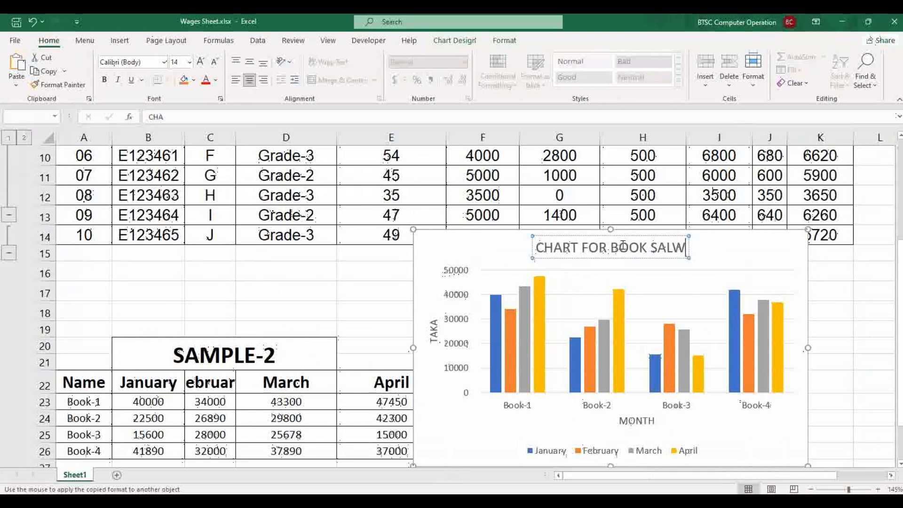
key(BackSpace)
text(E)
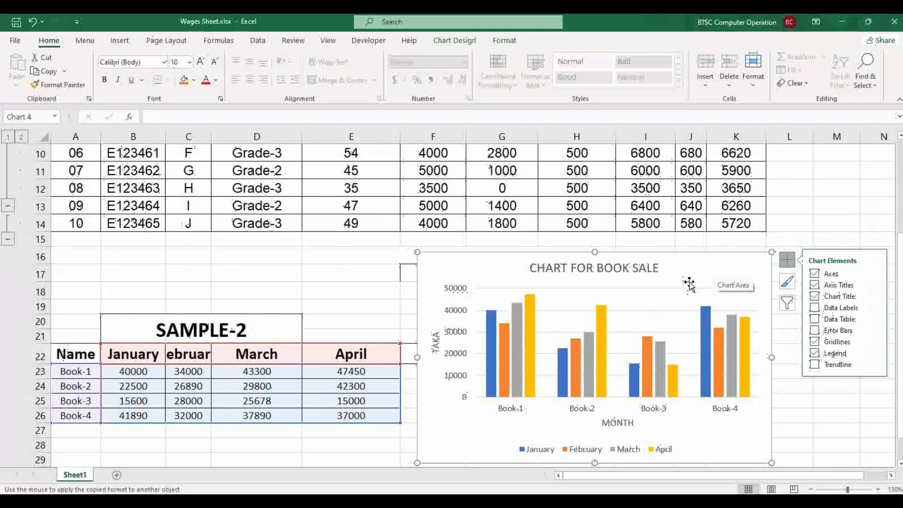
Switch the chart's rows and columns so the months form the categories and the books form the series.
click(454, 40)
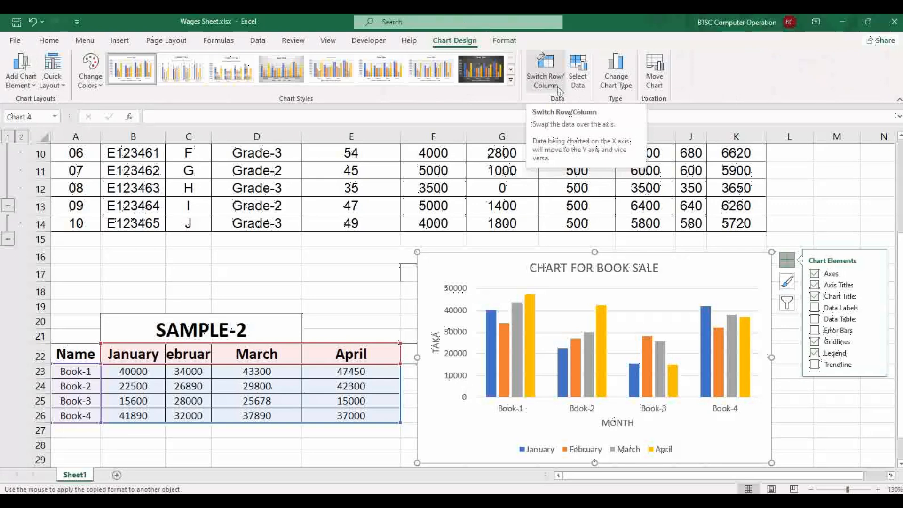
click(554, 73)
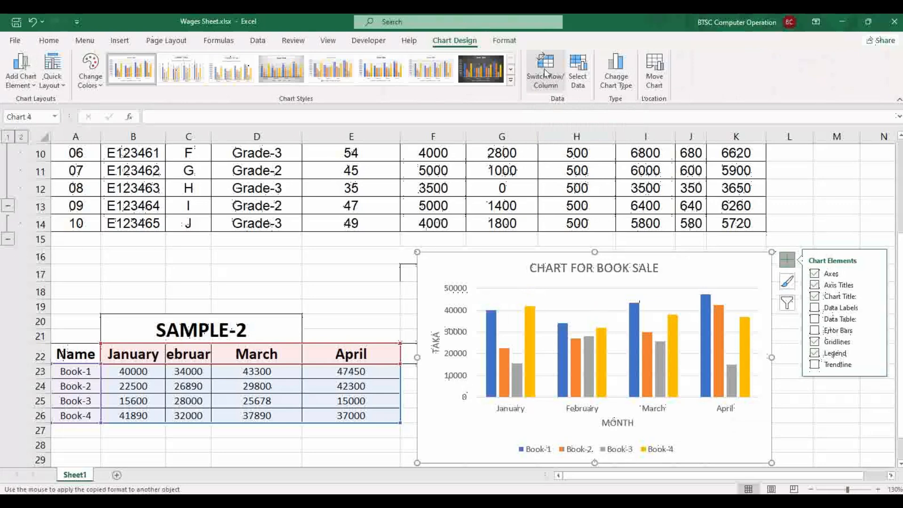
click(587, 333)
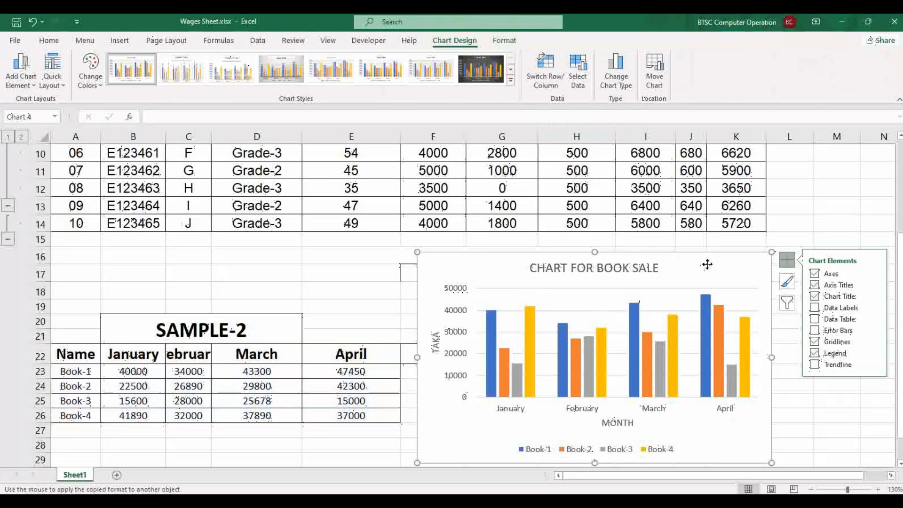
click(546, 70)
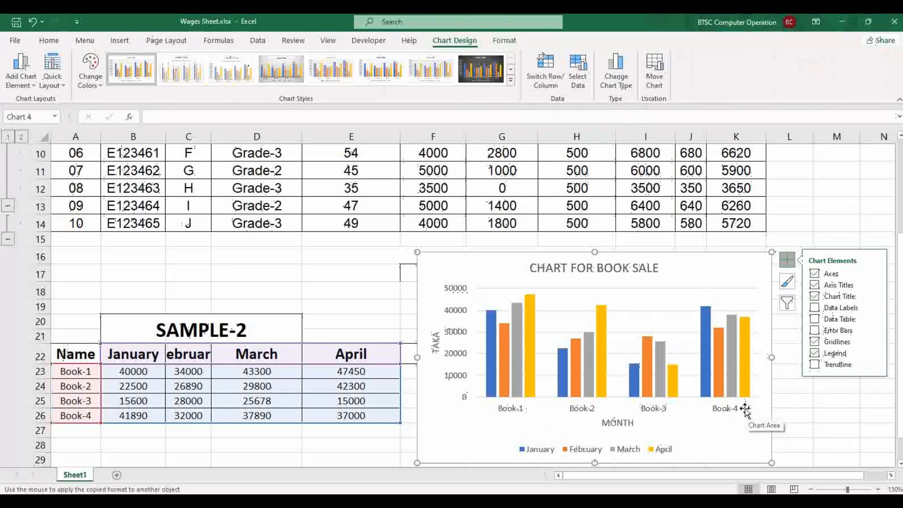
click(549, 67)
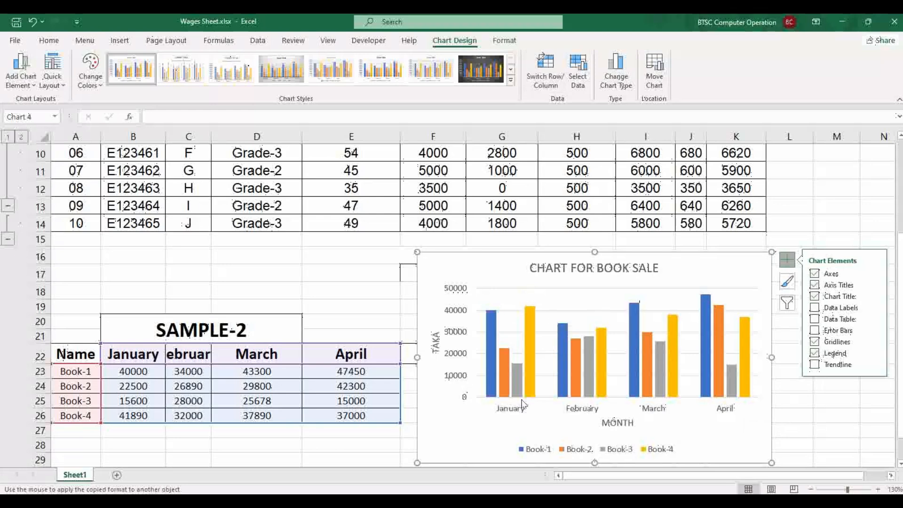